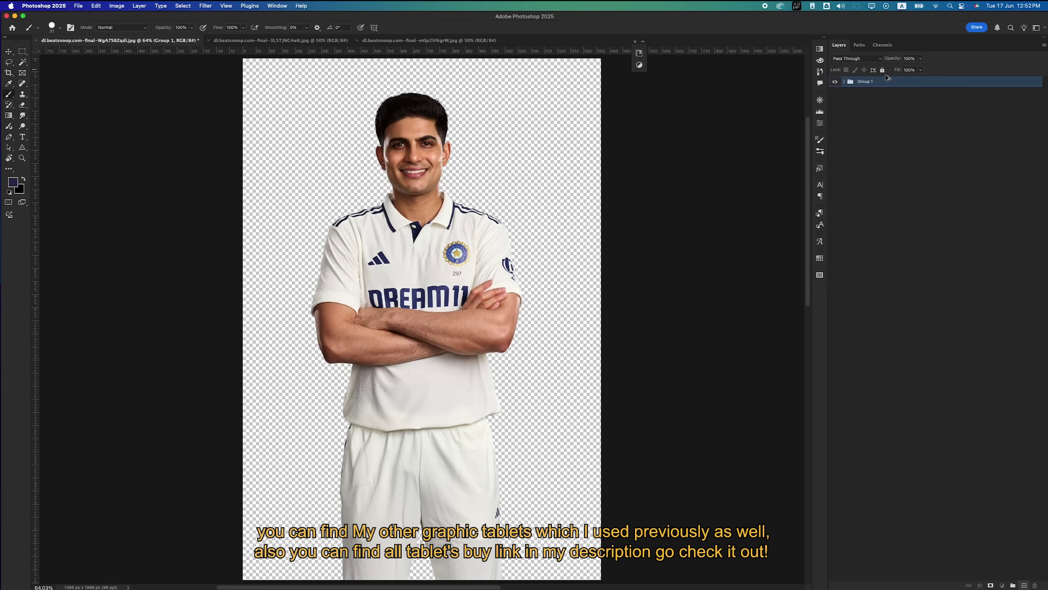
Step: Duplicate the subject's group and convert the copy into a smart object
key("super+j")
right_click(887, 80)
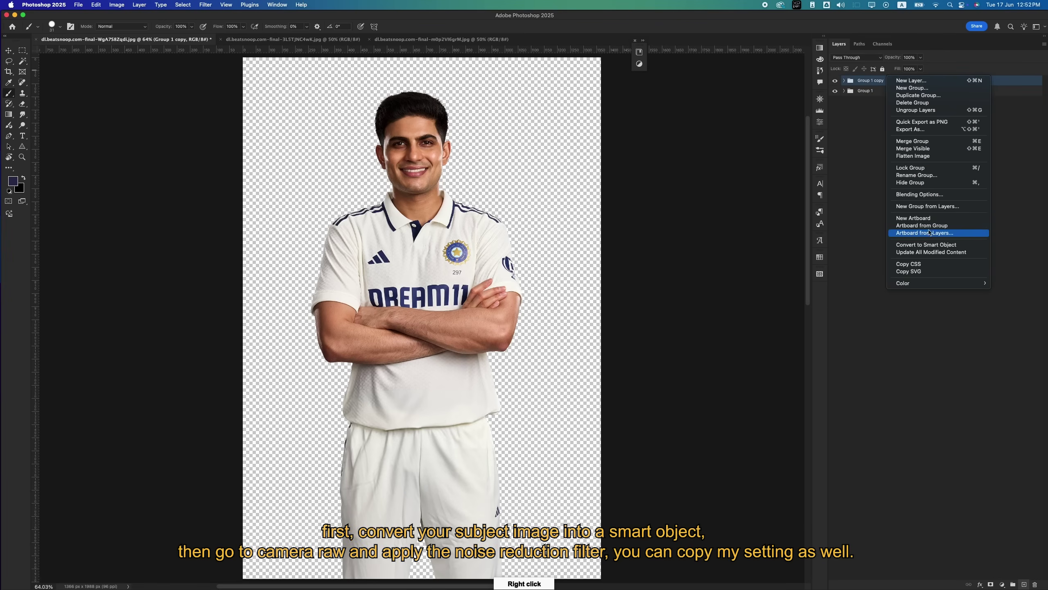
left_click(916, 245)
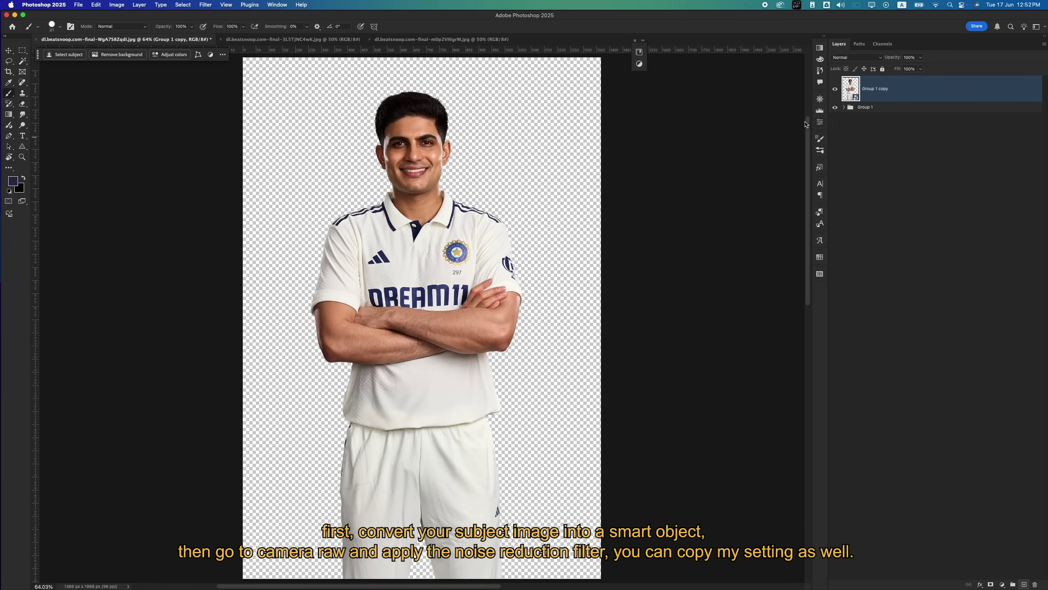
Step: Apply a Camera Raw filter to the smart object with Noise Reduction 18 and its Detail at 40
key("super+0")
key("super+shift+a")
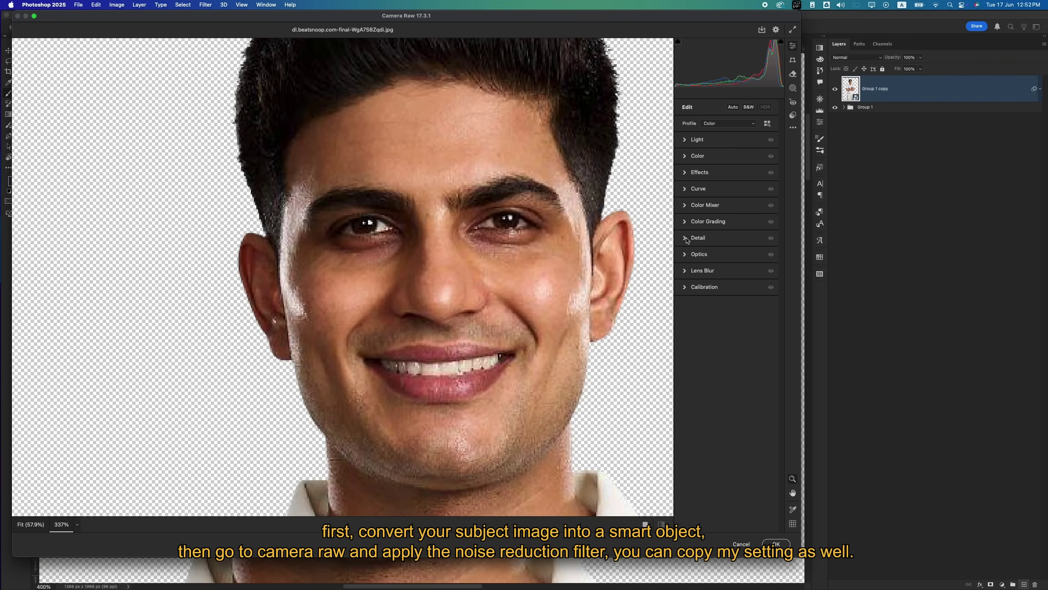
left_click(686, 238)
left_click(701, 274)
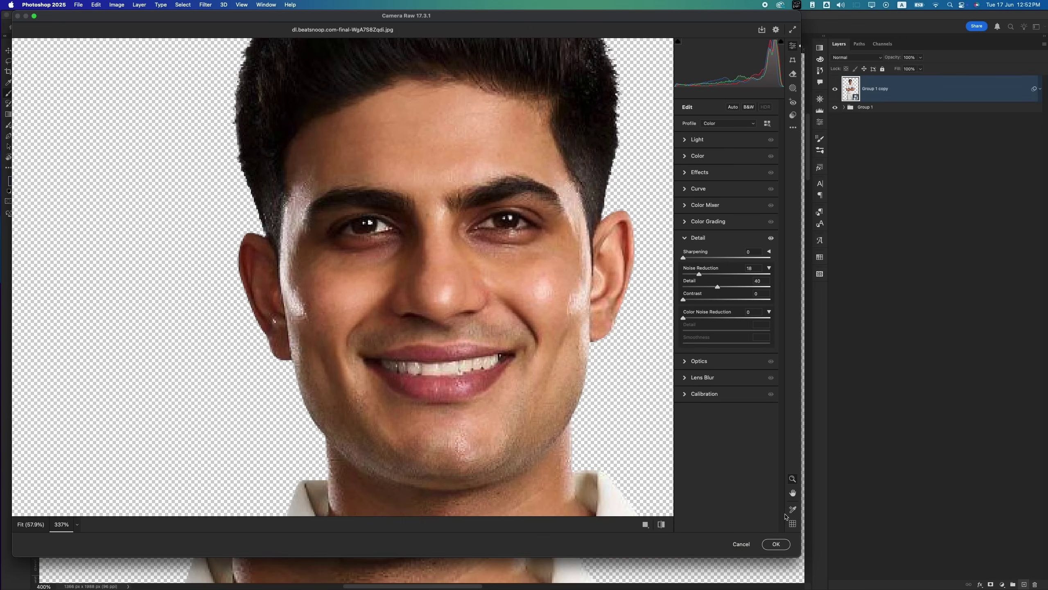
left_click(777, 544)
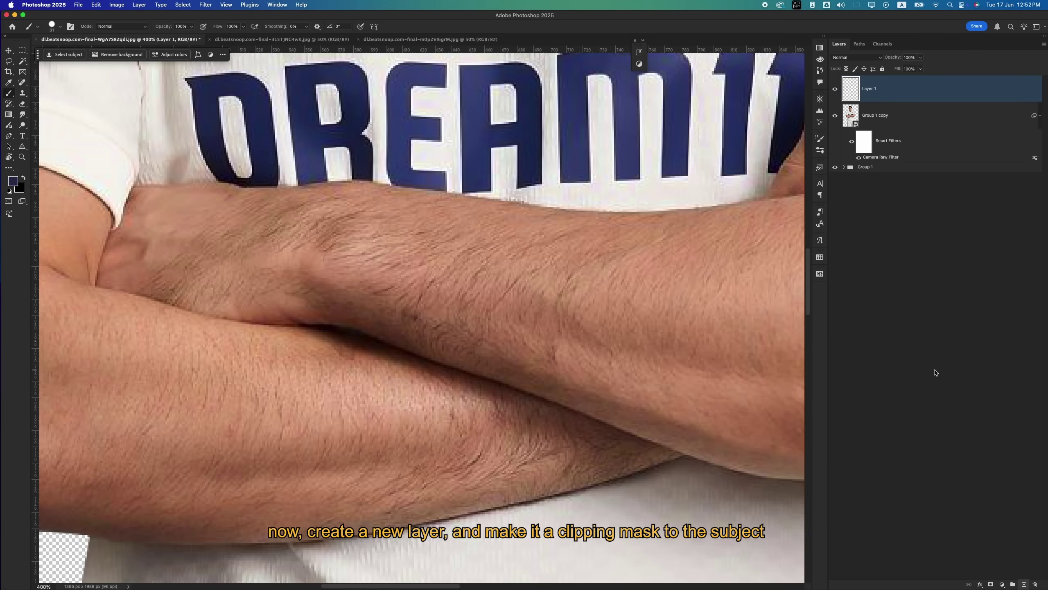
Step: Clip the new empty layer to the filtered smart object of the subject
left_click_drag(881, 117, 871, 99)
key("super+z")
left_click(876, 100, "alt")
Step: Pick a soft round brush for painting on the clipped layer, with the canvas rotated along the crossed arms
key("r")
left_click_drag(562, 241, 528, 201)
mouse_move(363, 332)
left_mouse_down()
mouse_move(491, 261)
mouse_move(527, 257)
left_mouse_up()
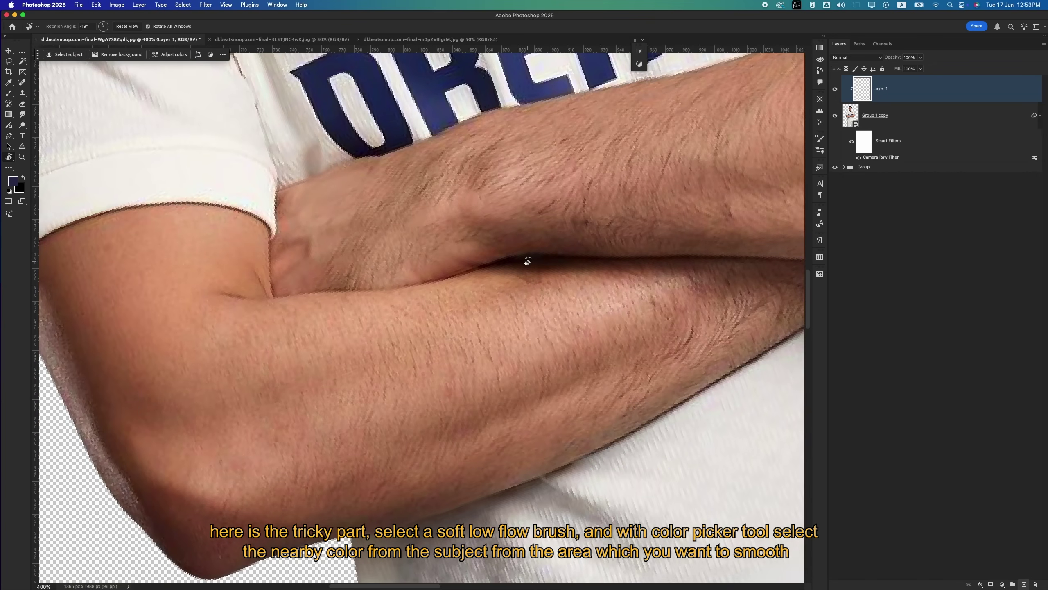
key("b")
right_click(398, 287)
double_click(427, 357)
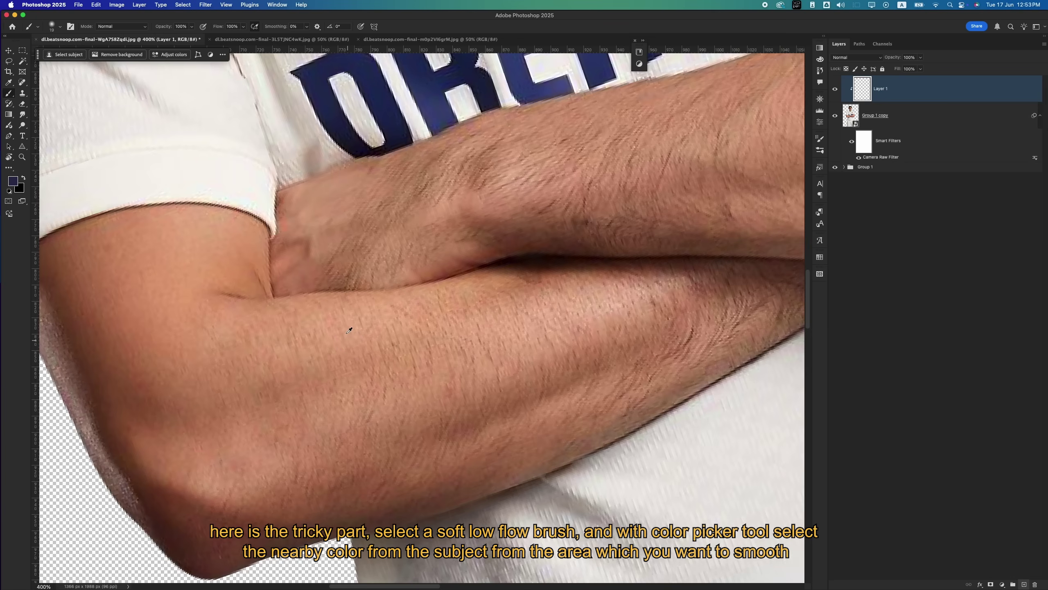
Step: Sample the skin colour on the lower crossed arm and paint over the hairy skin near its elbow
left_click(349, 342, "alt")
key("bracketright")
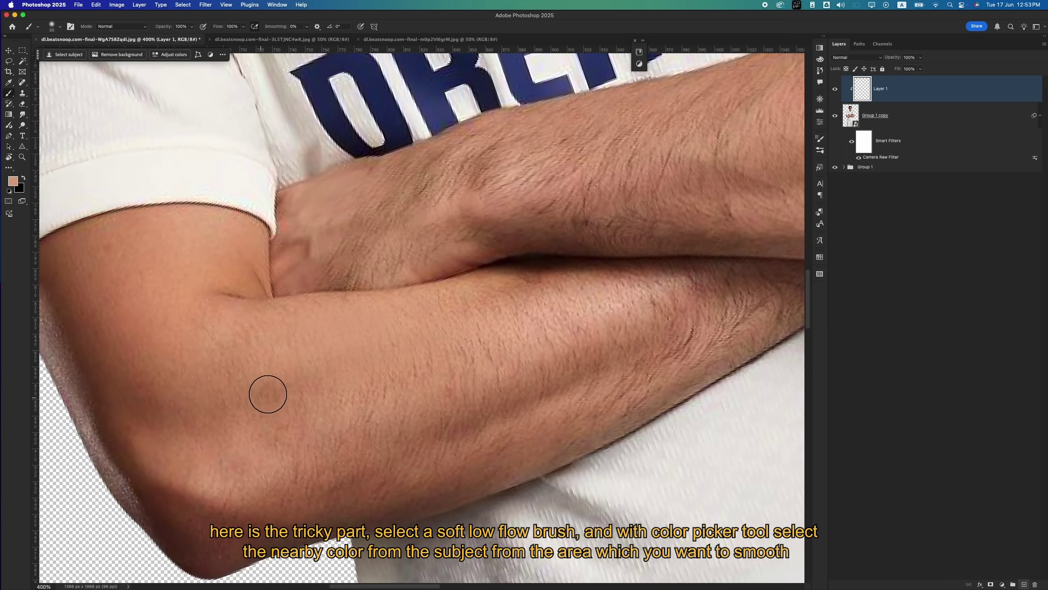
key("bracketleft")
key("bracketleft")
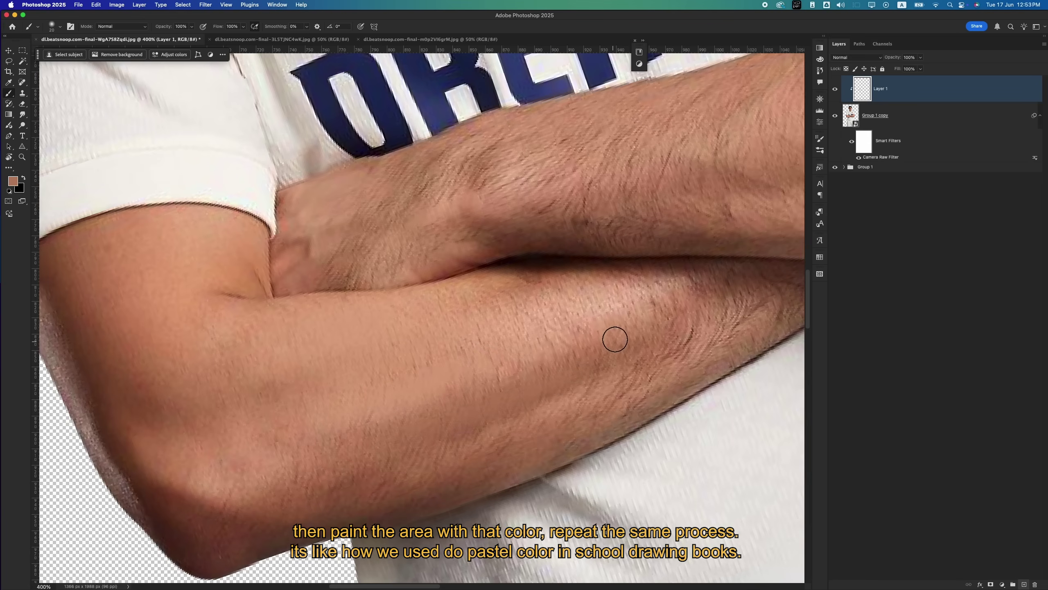
Step: Smooth the middle of the lower crossed forearm by painting with repeatedly sampled nearby light and shadow skin tones
left_click(458, 386, "alt")
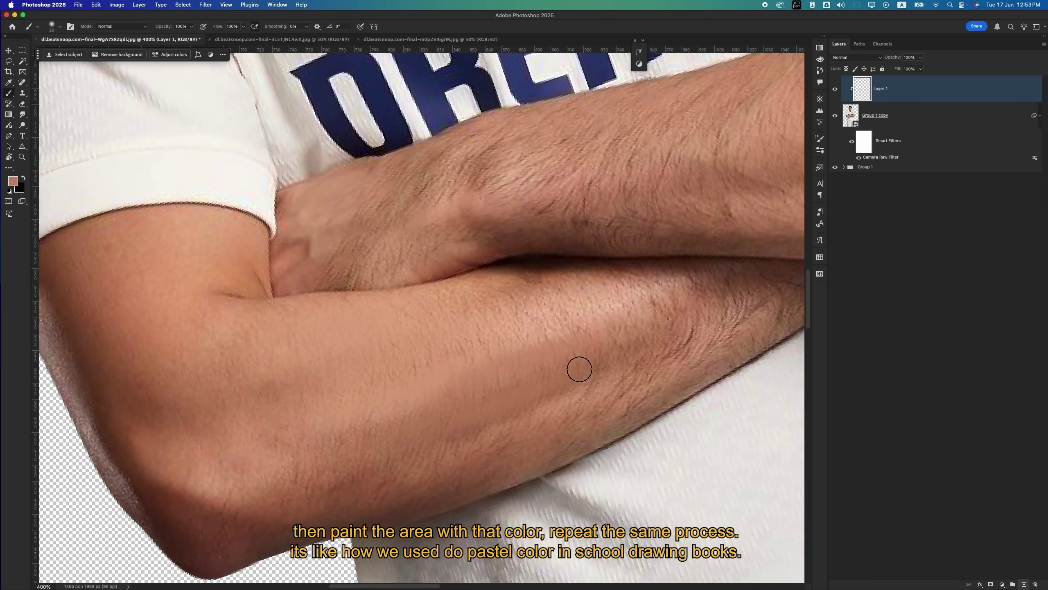
left_click(603, 348, "alt")
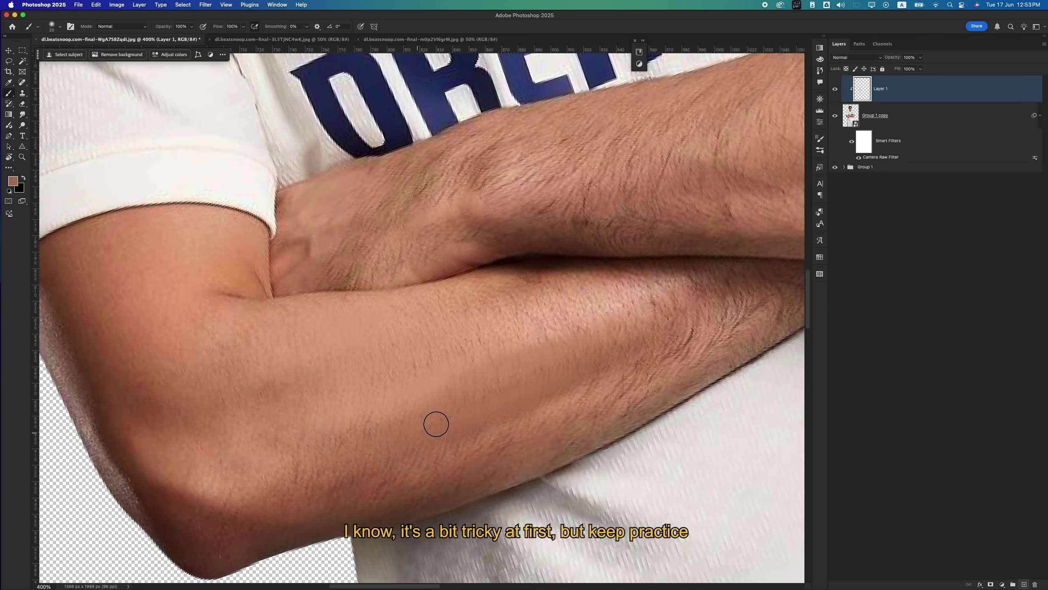
left_click(499, 340, "alt")
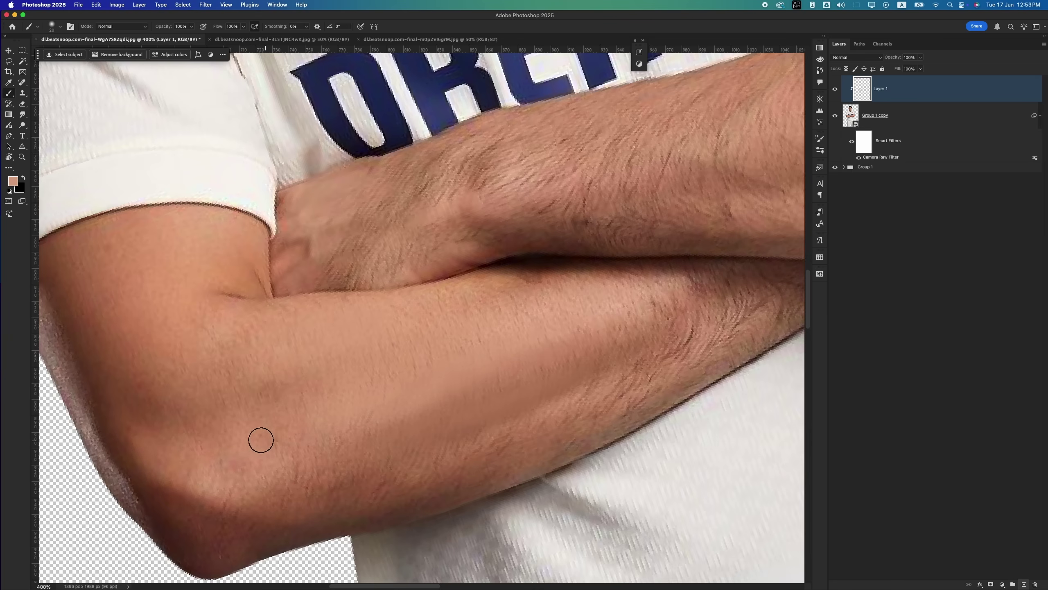
left_click(285, 354, "alt")
left_click(620, 283, "alt")
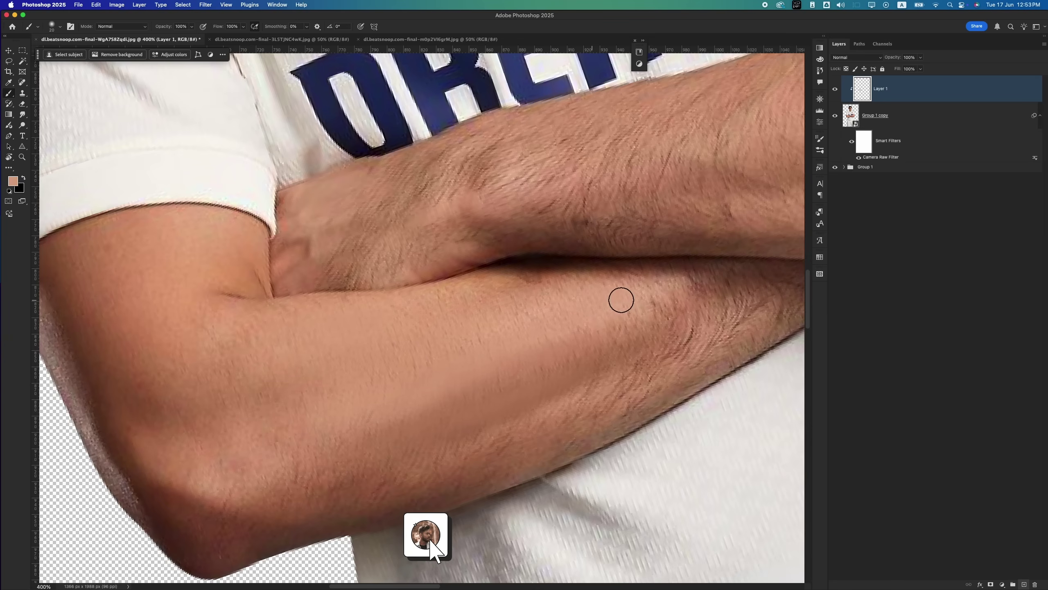
Step: Flip the canvas view around and paint a sampled skin tone over the lower forearm's hair towards its far end
key("r")
left_click_drag(535, 229, 369, 430)
left_click_drag(522, 312, 639, 293)
left_click_drag(522, 293, 365, 302)
key("b")
right_click(376, 271)
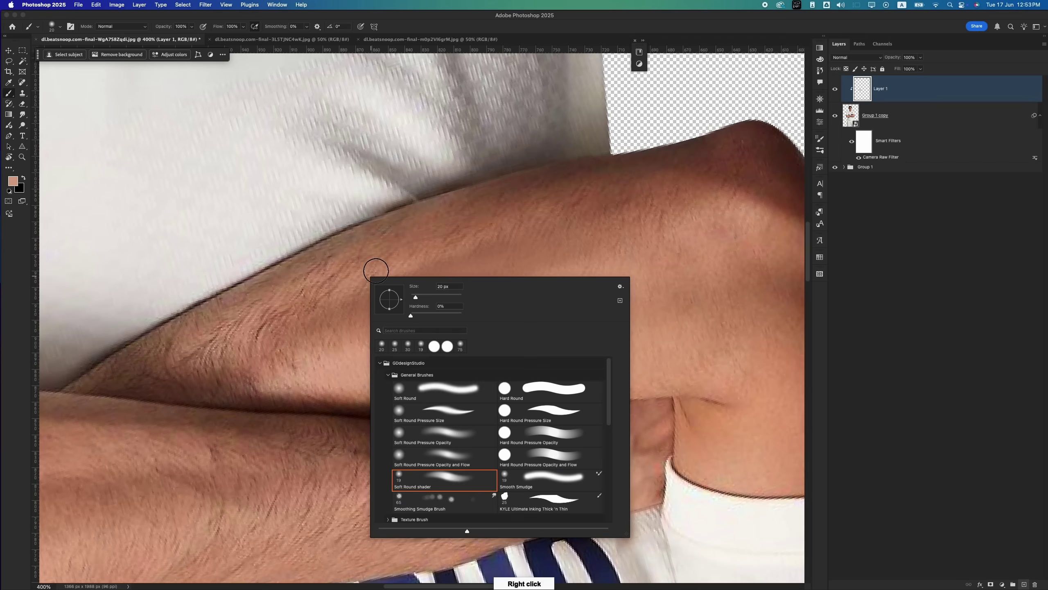
left_click(368, 274, "alt")
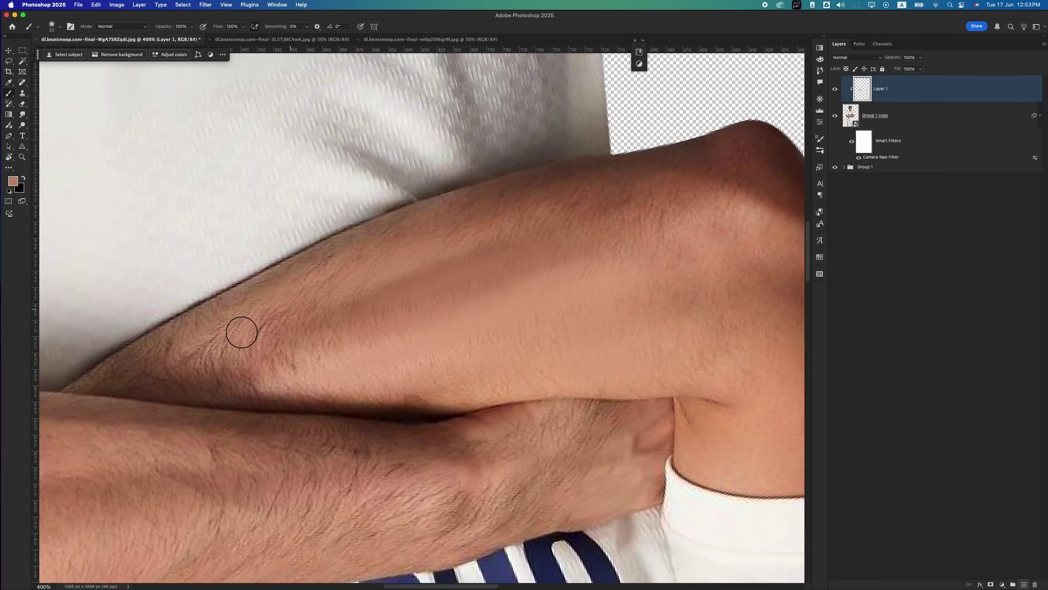
Step: Blend the broad skin areas of the lower forearm with a larger soft brush, adjusting its size to the area
key("bracketright")
key("bracketright")
key("bracketright")
key("bracketright")
key("bracketright")
key("bracketleft")
key("bracketleft")
key("bracketleft")
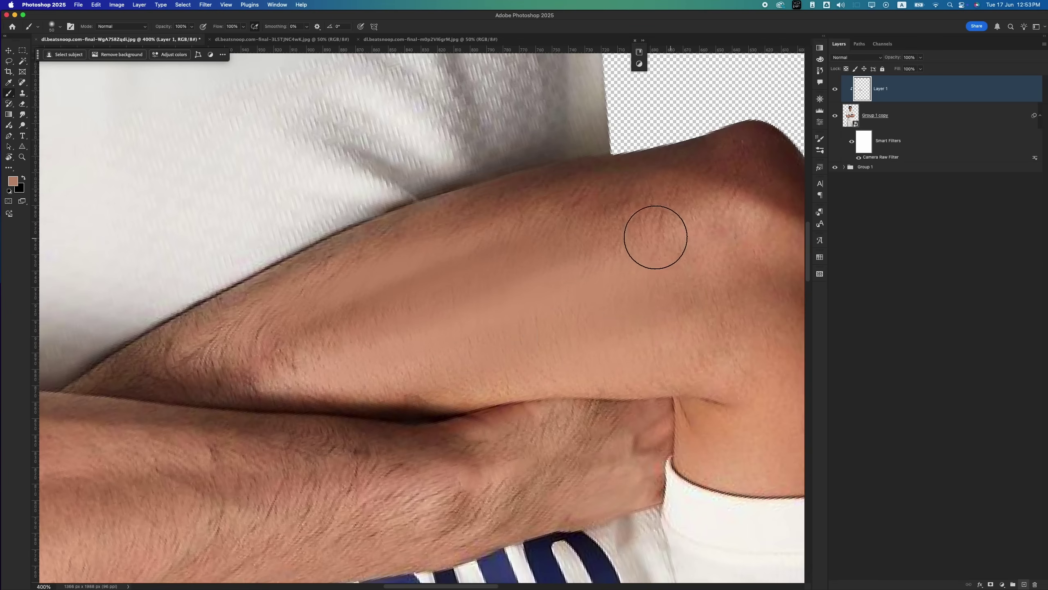
key("bracketright")
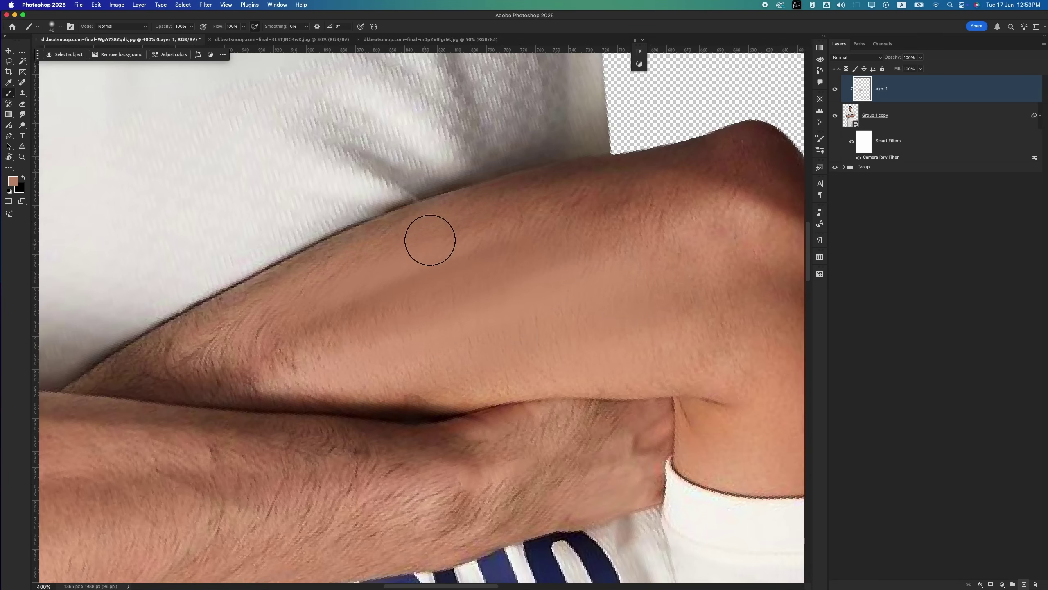
Step: Paint sampled skin tones over the hair on the wrist and lower half of the upper crossed forearm
key("r")
left_click_drag(526, 288, 397, 267)
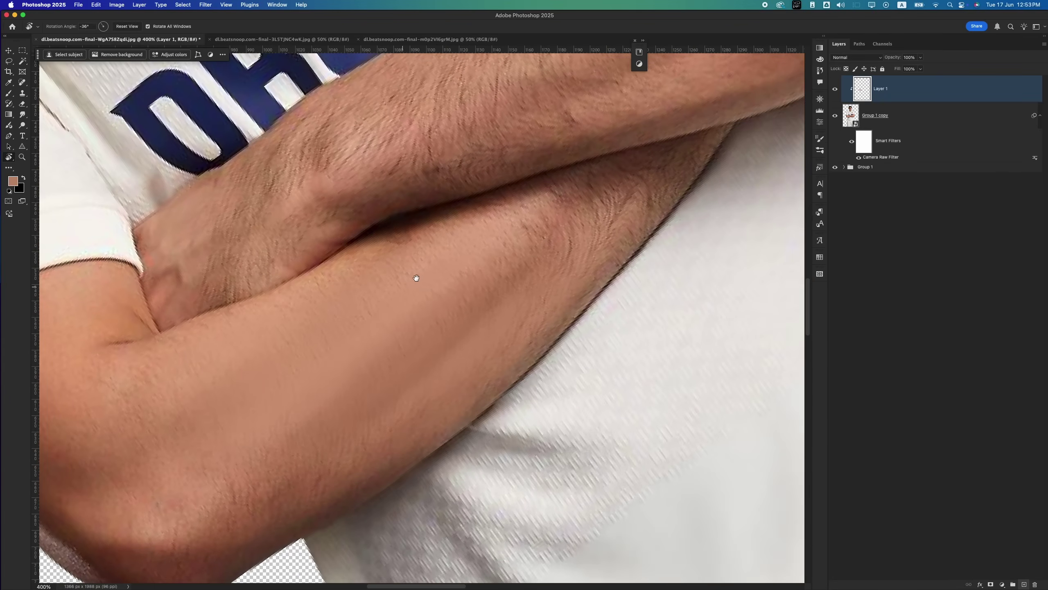
left_click_drag(414, 276, 459, 414)
key("b")
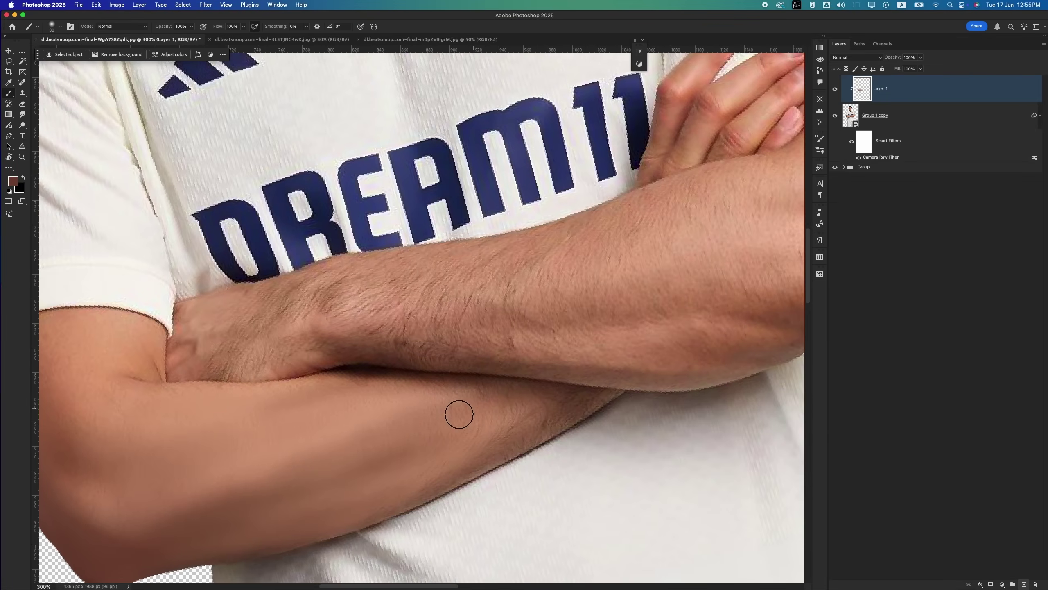
key("bracketleft")
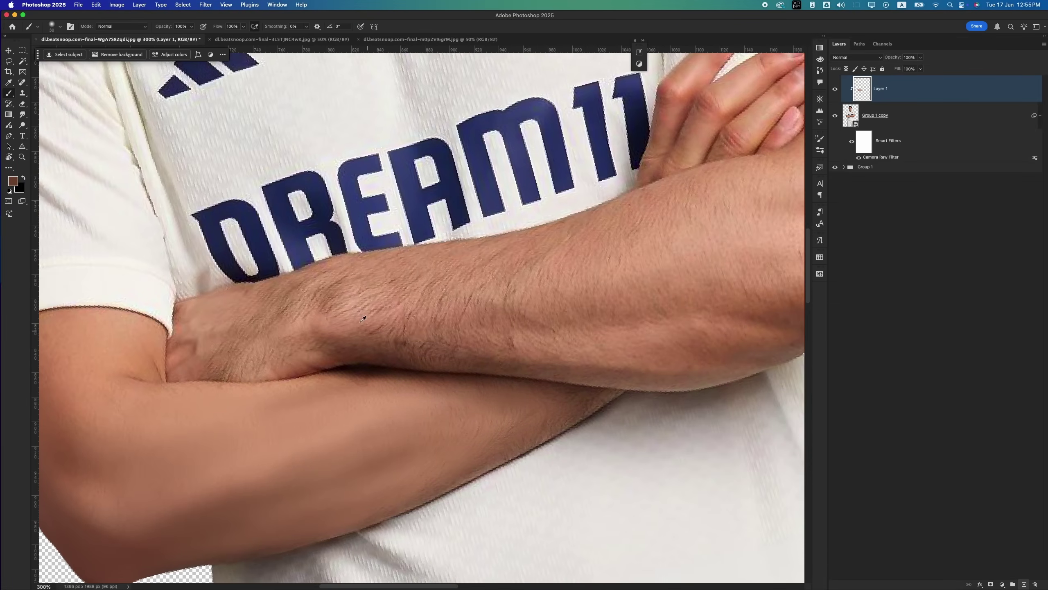
left_click(277, 287, "alt")
key("bracketright")
key("bracketright")
mouse_move(395, 317)
left_mouse_down()
mouse_move(548, 330)
mouse_move(452, 360)
mouse_move(584, 368)
left_mouse_up()
left_click(291, 330, "alt")
left_click_drag(470, 373, 604, 375)
Step: Adjust the brush size and smooth the shaded underside of the upper crossed forearm towards the elbow with sampled tones
right_click(558, 276)
left_click_drag(613, 300, 615, 300)
left_click_drag(525, 340, 586, 340)
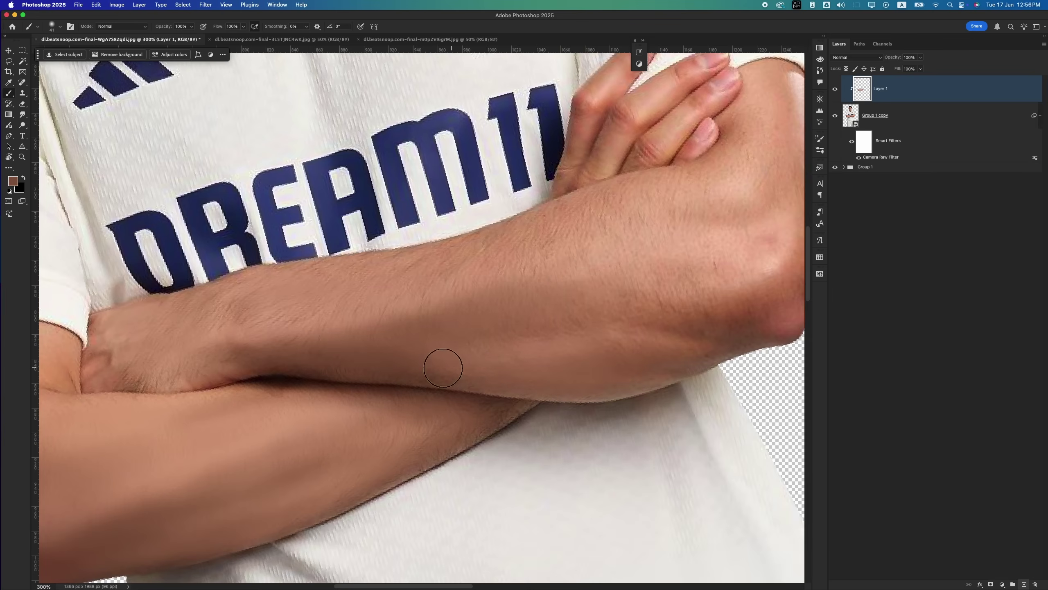
left_click(632, 331, "alt")
key("r")
mouse_move(338, 434)
left_mouse_down()
mouse_move(425, 217)
mouse_move(456, 222)
left_mouse_up()
left_click(230, 329, "alt")
left_click_drag(172, 339, 224, 297)
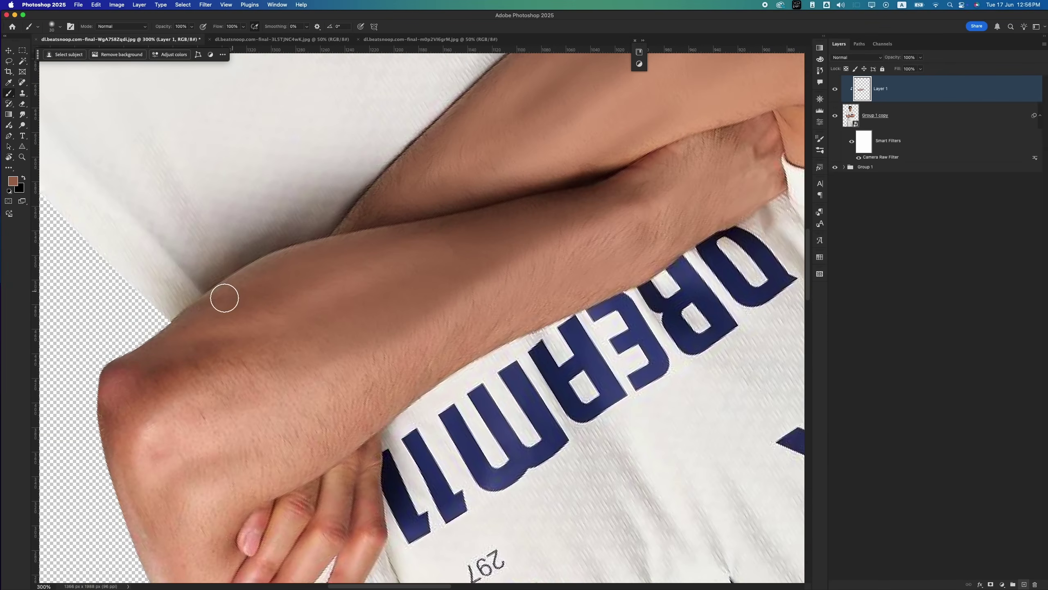
Step: Resize the brush and smooth the elbow area of the upper crossed arm with sampled skin tones
right_click(332, 276)
left_click_drag(388, 301, 391, 302)
left_click(141, 434, "alt")
left_click_drag(200, 384, 428, 321)
left_click_drag(145, 461, 215, 351)
left_click(203, 367, "alt")
left_click_drag(229, 306, 333, 283)
Step: Paint over the hair along the upper crossed forearm below the shirt lettering and sample a tone near the wrist
left_click_drag(343, 264, 502, 370)
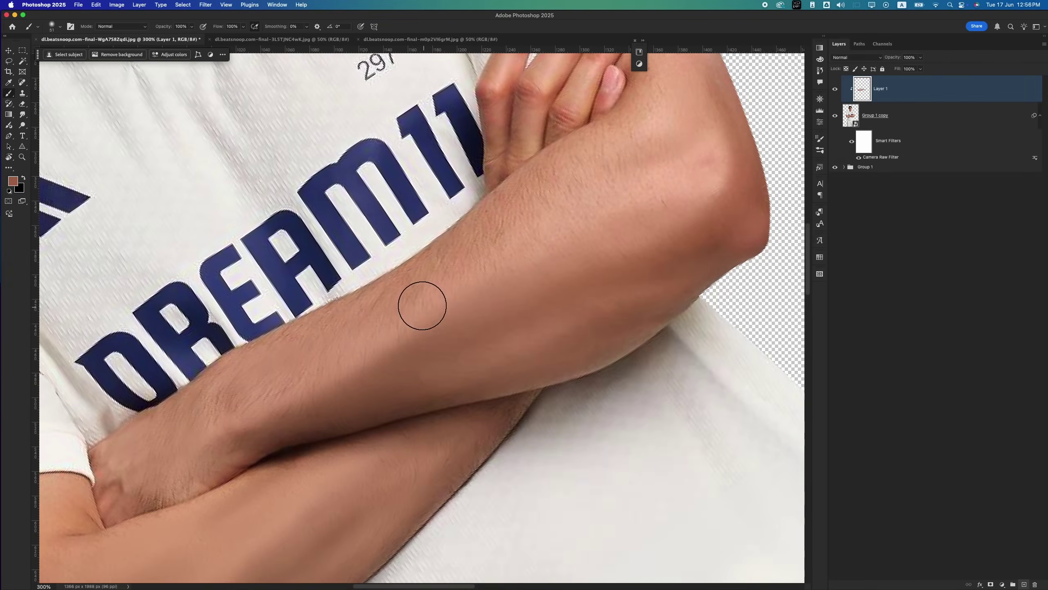
left_click_drag(446, 275, 349, 352)
left_click_drag(487, 215, 396, 322)
left_click_drag(566, 305, 601, 302)
left_click_drag(413, 371, 534, 285)
left_click(256, 431, "alt")
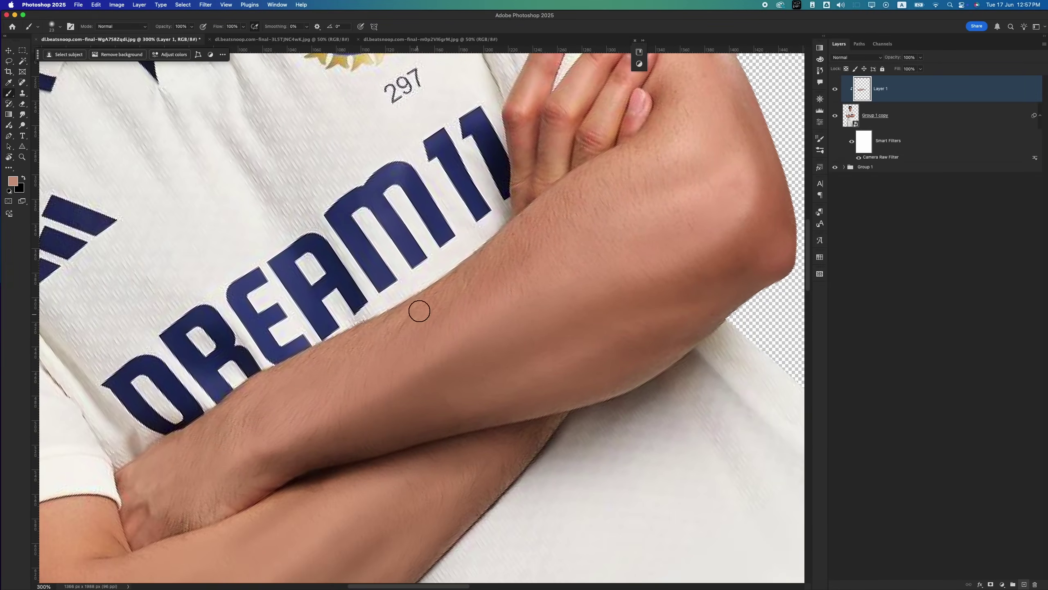
Step: Blend the upper crossed arm from the forearm up past the elbow, using a resized brush and a sampled skin tone
right_click(539, 284)
left_click_drag(594, 309, 599, 308)
left_click(423, 412, "alt")
left_click_drag(578, 368, 527, 407)
left_click_drag(554, 276, 721, 216)
left_click_drag(701, 103, 588, 209)
left_click_drag(619, 295, 539, 329)
mouse_move(256, 466)
left_mouse_down()
mouse_move(537, 162)
mouse_move(332, 425)
left_mouse_up()
Step: Resize the brush and soften the bright highlight on the upper arm below the sleeve with sampled skin tones
right_click(473, 290)
left_click_drag(533, 314, 529, 314)
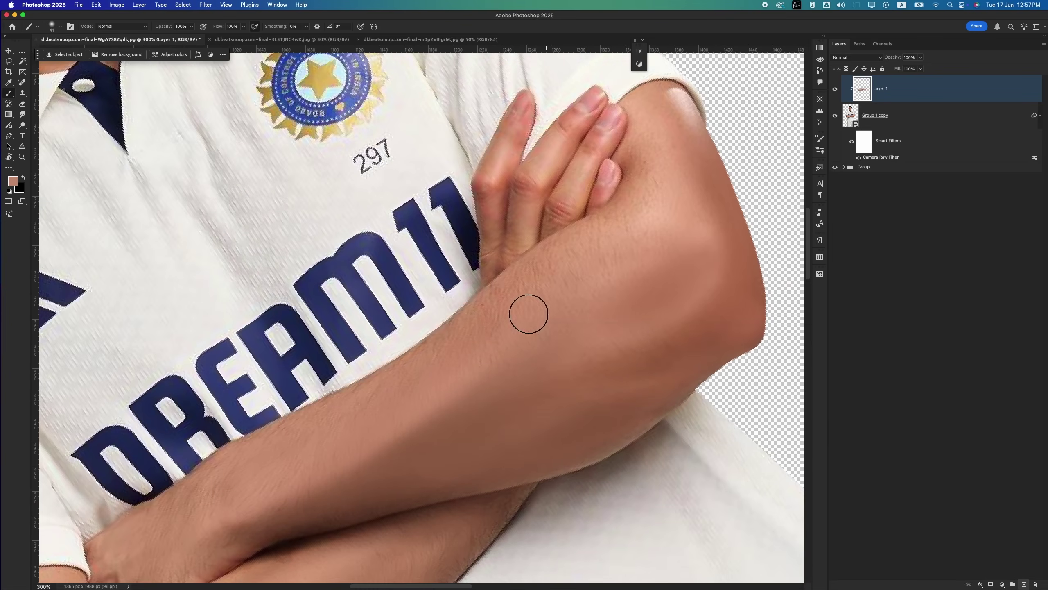
left_click(509, 304, "alt")
left_click(684, 105, "alt")
left_click_drag(698, 124, 720, 188)
left_click(524, 363, "alt")
Step: Straighten the canvas view and smooth the fingers of the visible hand with locally sampled skin tones
key("super+minus")
key("super+minus")
key("super+minus")
key("r")
left_click_drag(462, 244, 503, 276)
key("super+plus")
key("super+plus")
key("super+plus")
key("b")
left_click(479, 438, "alt")
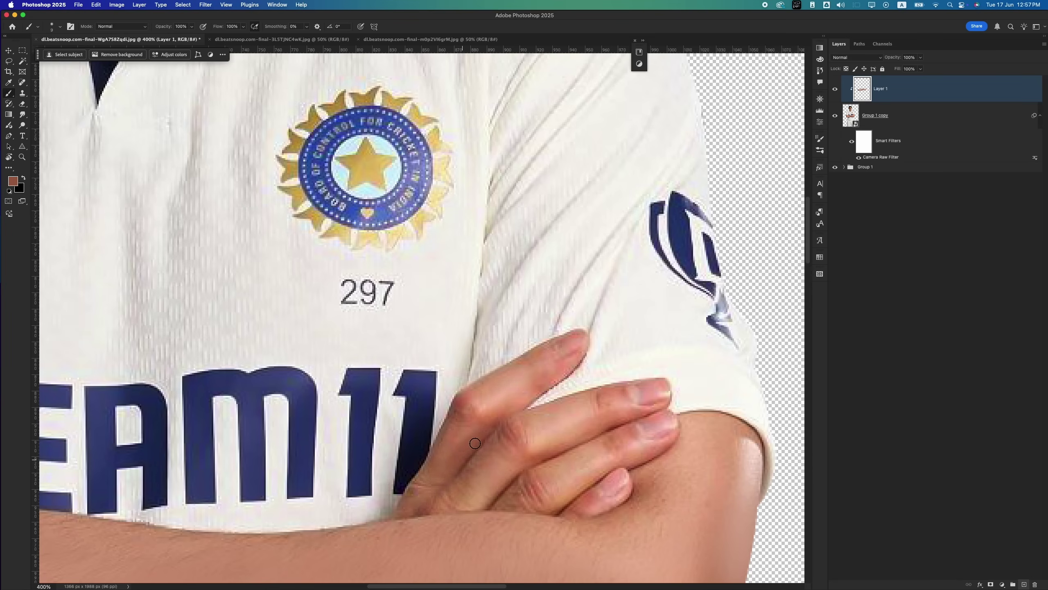
left_click(461, 405, "alt")
left_click_drag(462, 406, 514, 368)
Step: Adjust the brush and paint a sampled shadow tone around the nose and cheek of the face
scroll(443, 477, "down", 2)
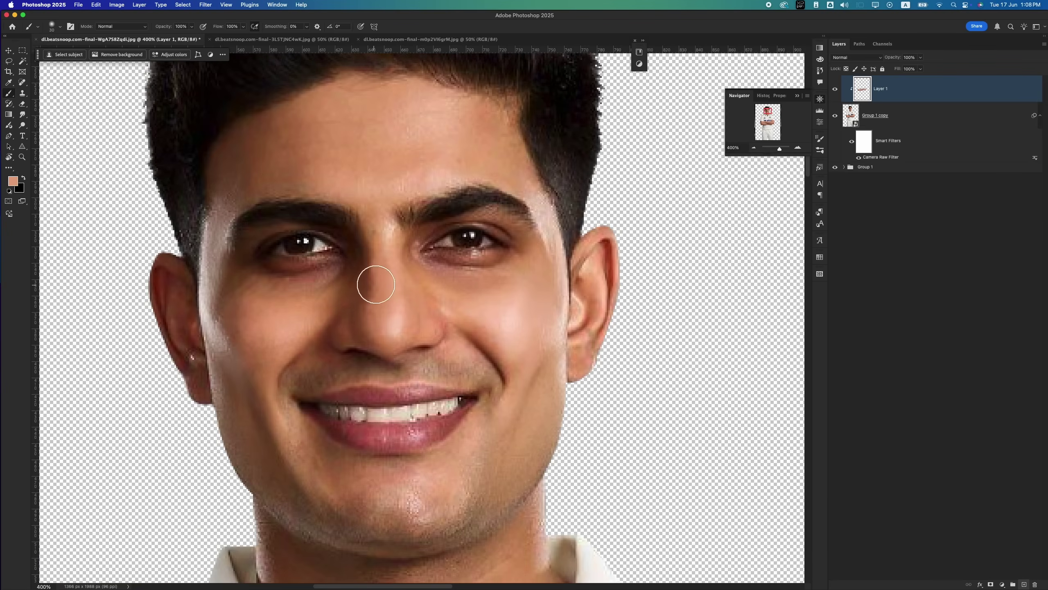
right_click(241, 281)
left_click(361, 304, "alt")
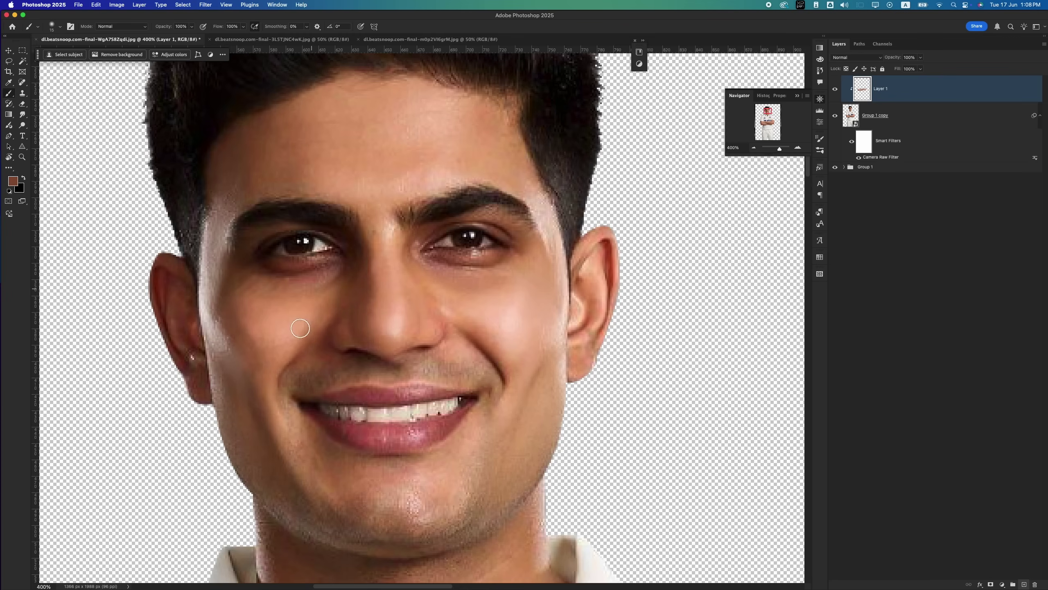
Step: Smooth the side of the face beside the ear and along the jaw with a resized brush and sampled tones
scroll(423, 269, "down", 4)
right_click(423, 268)
left_click(238, 355, "alt")
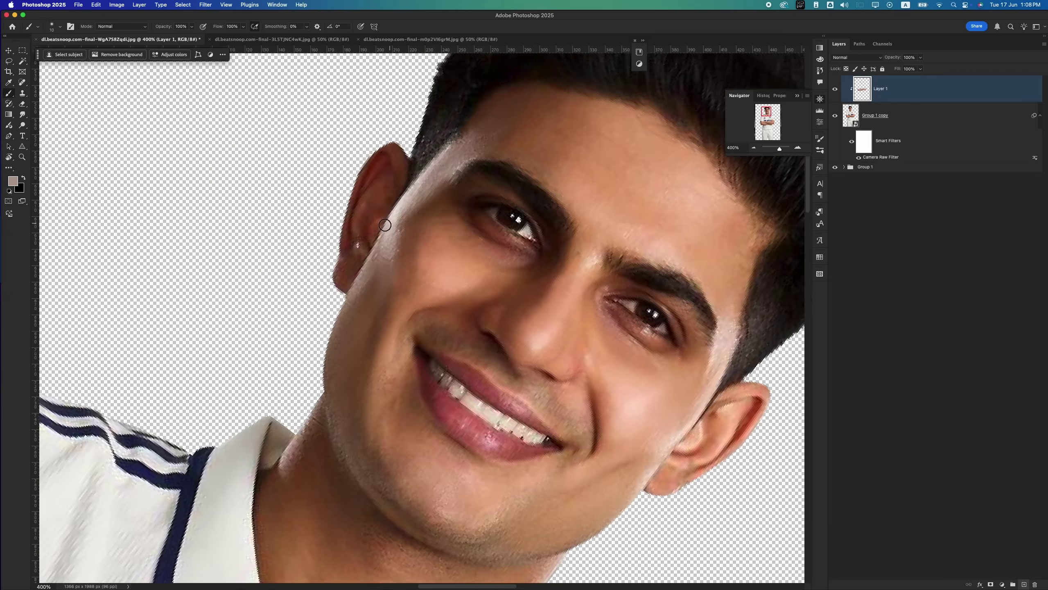
scroll(440, 279, "down", 2)
right_click(509, 220)
left_click(302, 309, "alt")
Step: Smooth the lips and the skin just below them by painting with sampled lip and chin colours
left_click(461, 386, "alt")
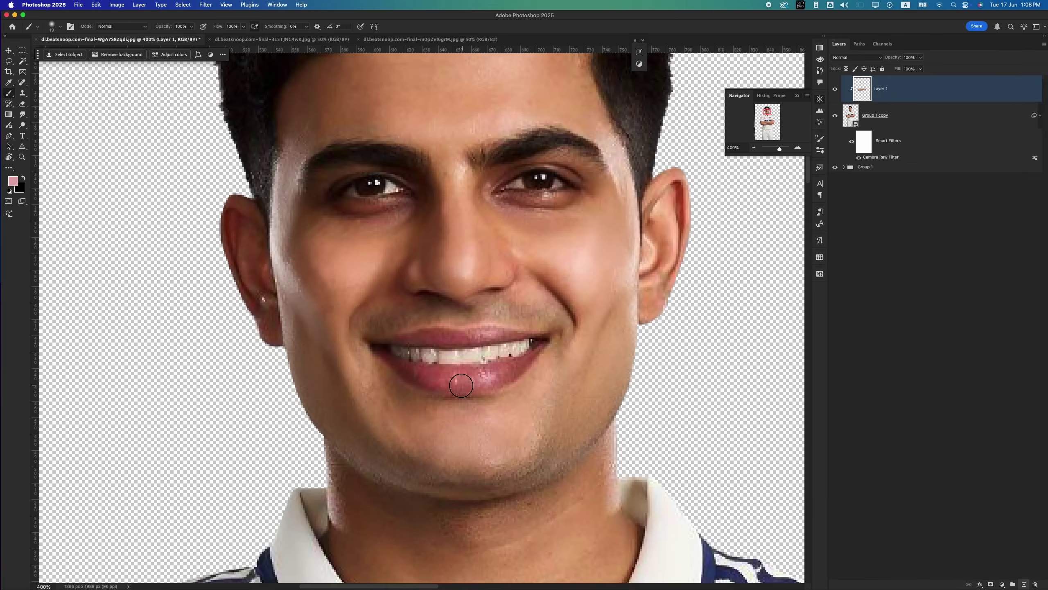
mouse_move(461, 386)
left_mouse_down()
mouse_move(421, 376)
mouse_move(512, 378)
mouse_move(434, 403)
left_mouse_up()
left_click(454, 343, "alt")
left_click(437, 382, "alt")
left_click(468, 399, "alt")
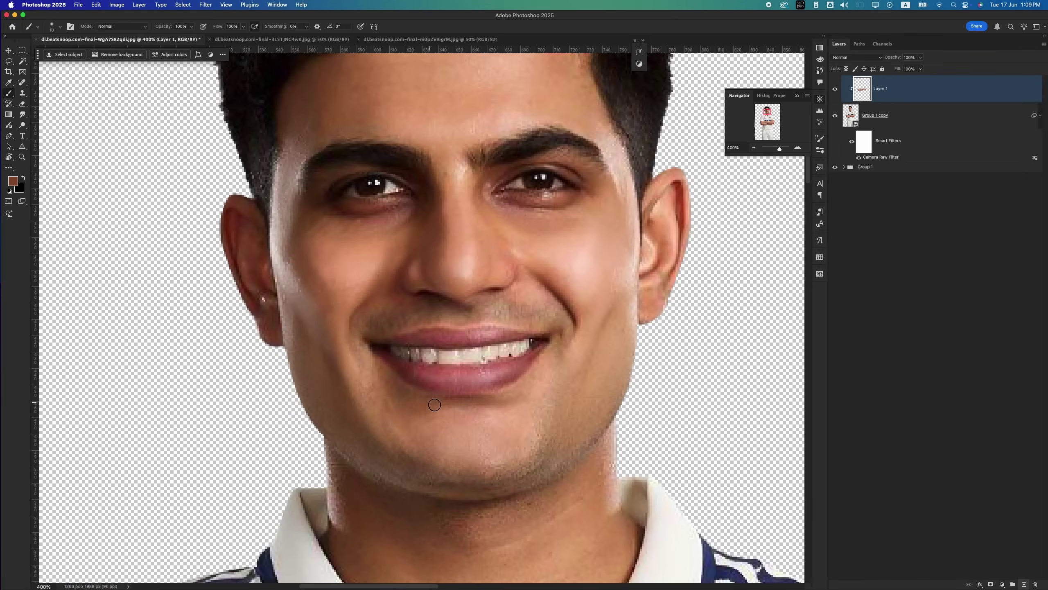
Step: Sample the bright cheek tone beside the ear and adjust the brush size to soften the outer cheek
left_click_drag(513, 255, 510, 309)
key("[")
key("[")
key("[")
left_click_drag(617, 321, 564, 359)
left_click(563, 359, "alt")
key("]")
key("]")
key("]")
key("]")
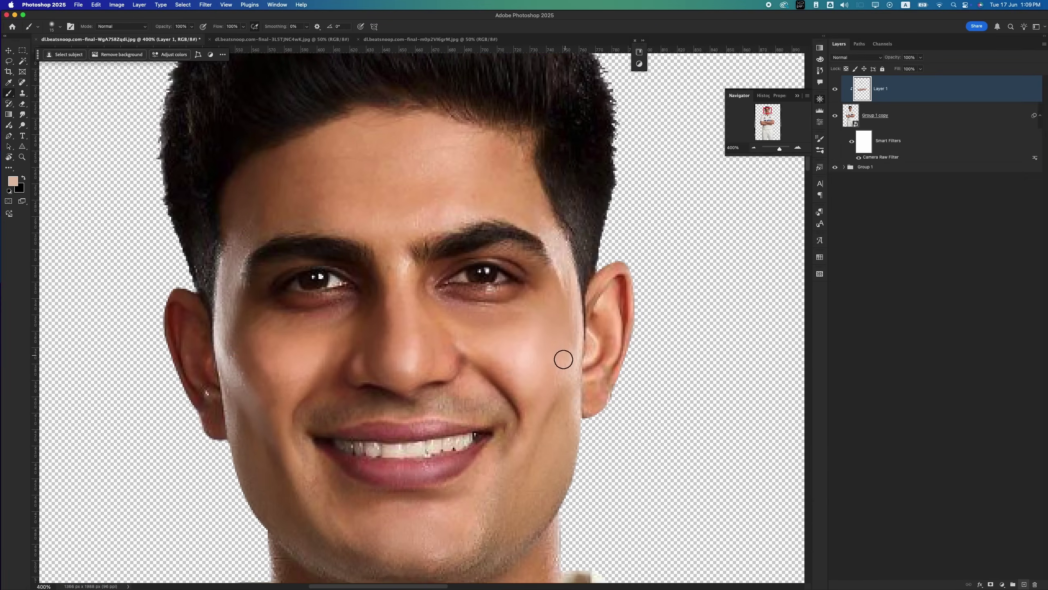
Step: Paint sampled skin tones over both ears to smooth their light and shadow areas
left_click_drag(626, 309, 615, 377)
left_click_drag(609, 290, 596, 356)
left_click(580, 323, "alt")
left_click_drag(190, 356, 286, 346)
left_click(285, 346, "alt")
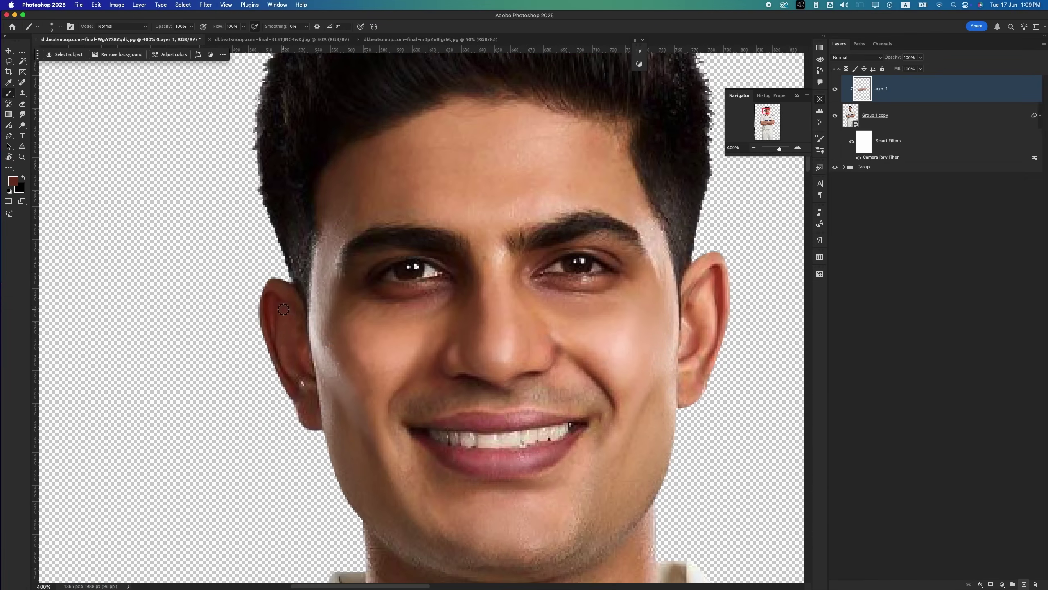
left_click(269, 288, "alt")
key("]")
Step: Smooth the neck by painting sampled neck tones with a larger brush
key("super+minus")
key("super+minus")
key("super+minus")
key("super+minus")
left_click_drag(508, 276, 497, 244)
key("super+plus")
key("super+plus")
key("super+plus")
key("]")
key("]")
key("]")
key("]")
key("]")
key("]")
left_click(364, 344, "alt")
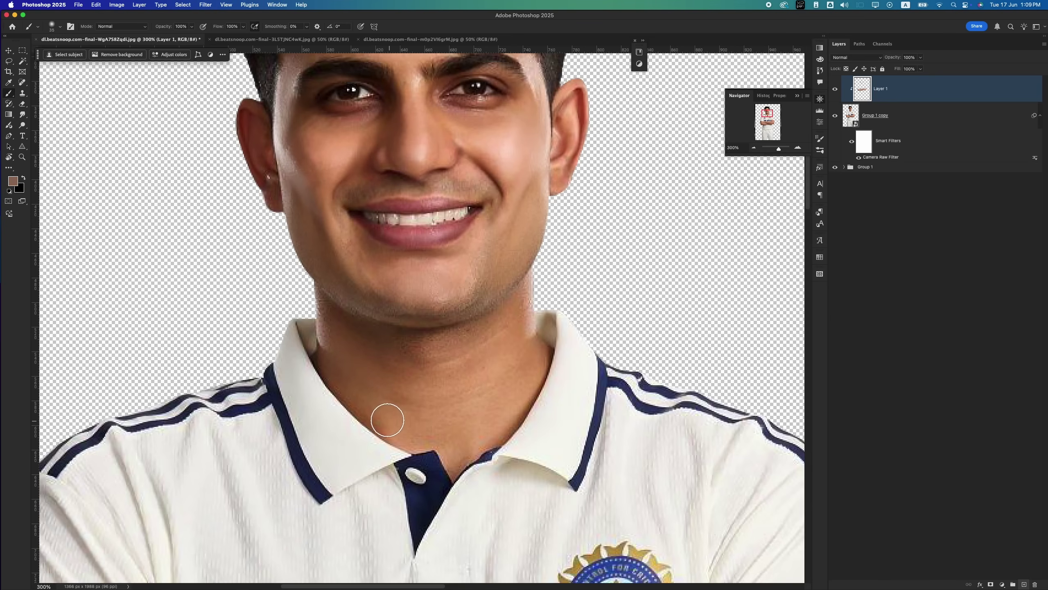
left_click(382, 367, "alt")
left_click_drag(430, 430, 430, 387)
left_click(455, 402, "alt")
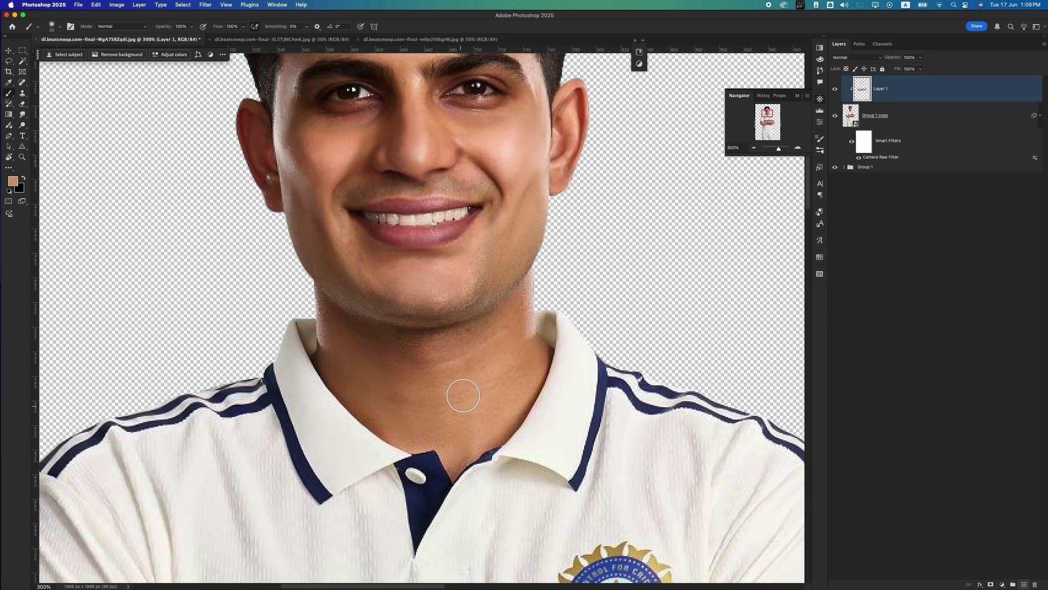
Step: Soften the jawline and the shadow under the chin with sampled skin tones, undoing the last stroke
left_click(523, 318, "alt")
left_click(487, 272, "alt")
left_click(356, 301, "alt")
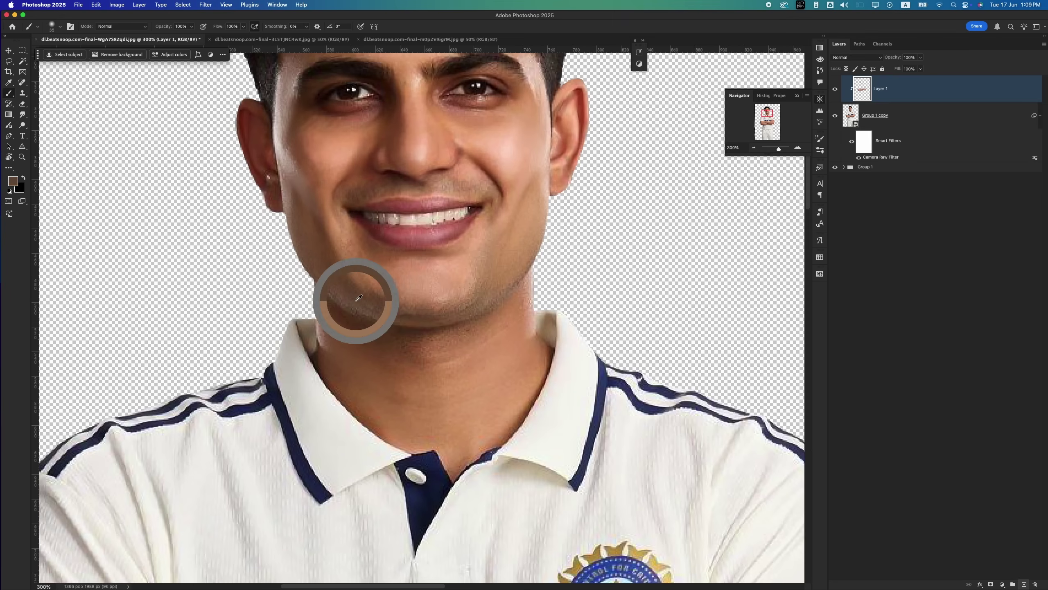
left_click(446, 331, "alt")
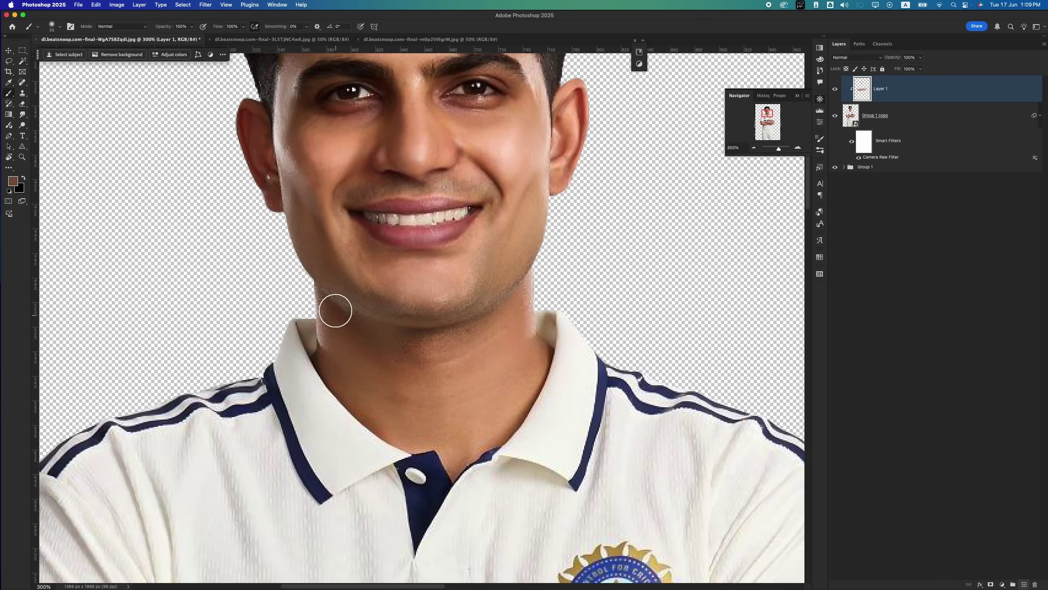
right_click(479, 268)
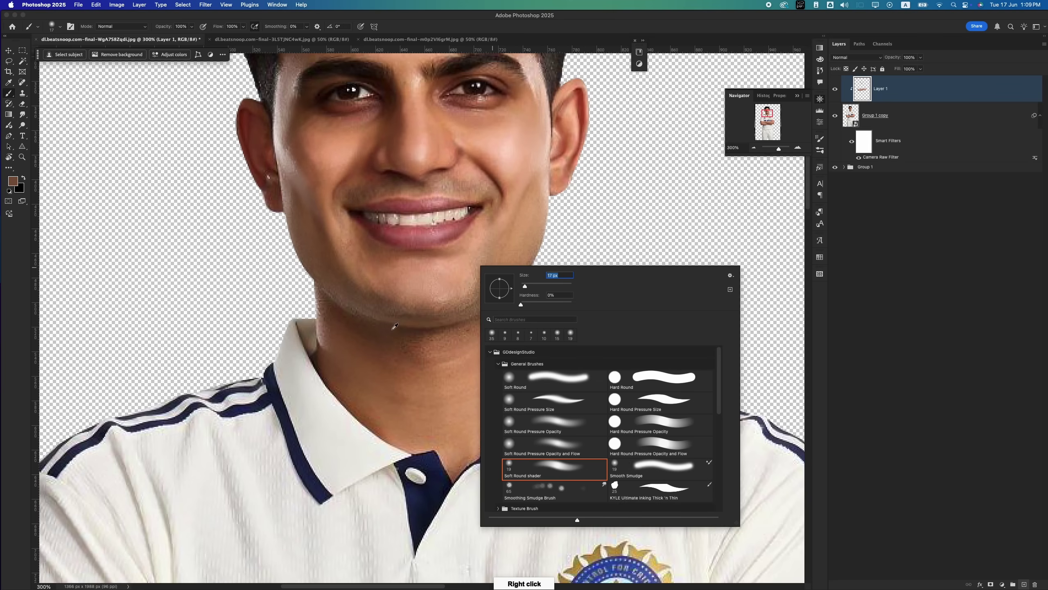
left_click(347, 317, "alt")
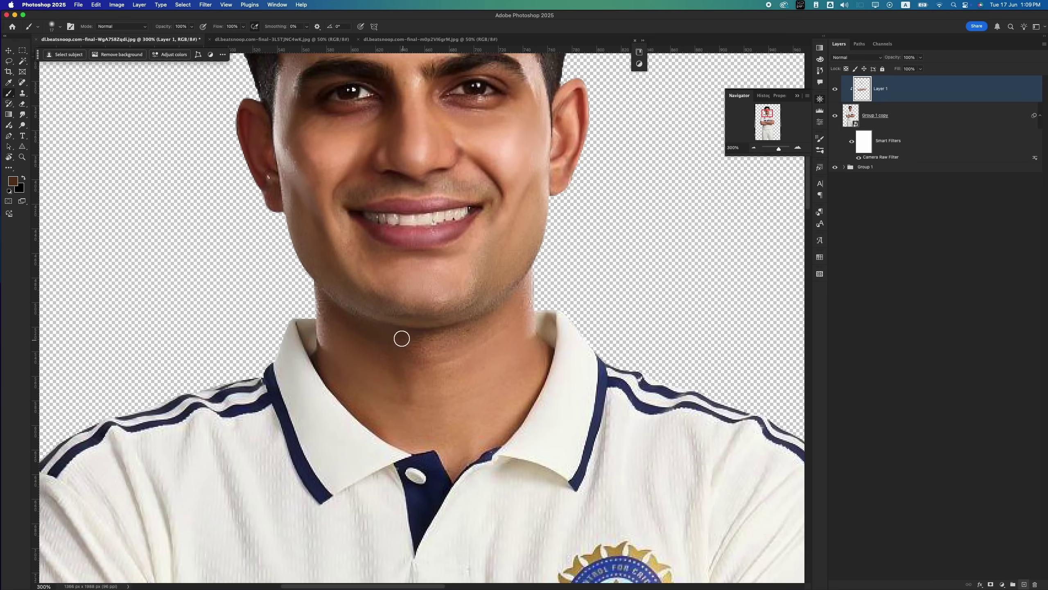
key("super+z")
Step: Duplicate the Group 1 copy subject layer above Layer 1 and clip the duplicate to the layers below
key("super+minus")
key("super+minus")
key("super+minus")
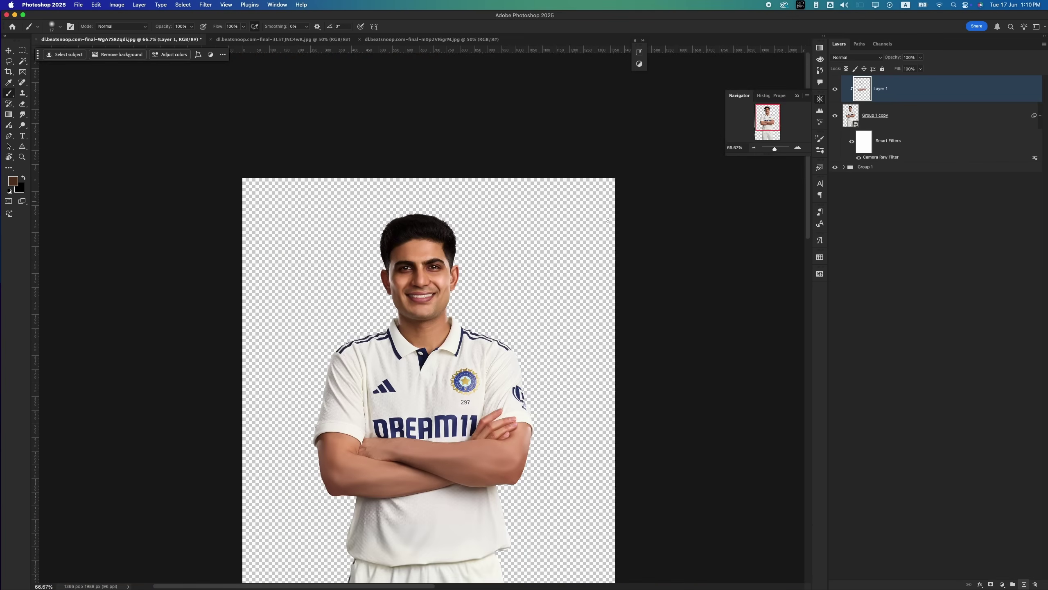
key("r")
mouse_move(451, 242)
left_mouse_down()
mouse_move(494, 328)
mouse_move(368, 377)
mouse_move(417, 240)
mouse_move(501, 288)
left_mouse_up()
left_click(910, 120)
left_click(943, 99, "shift")
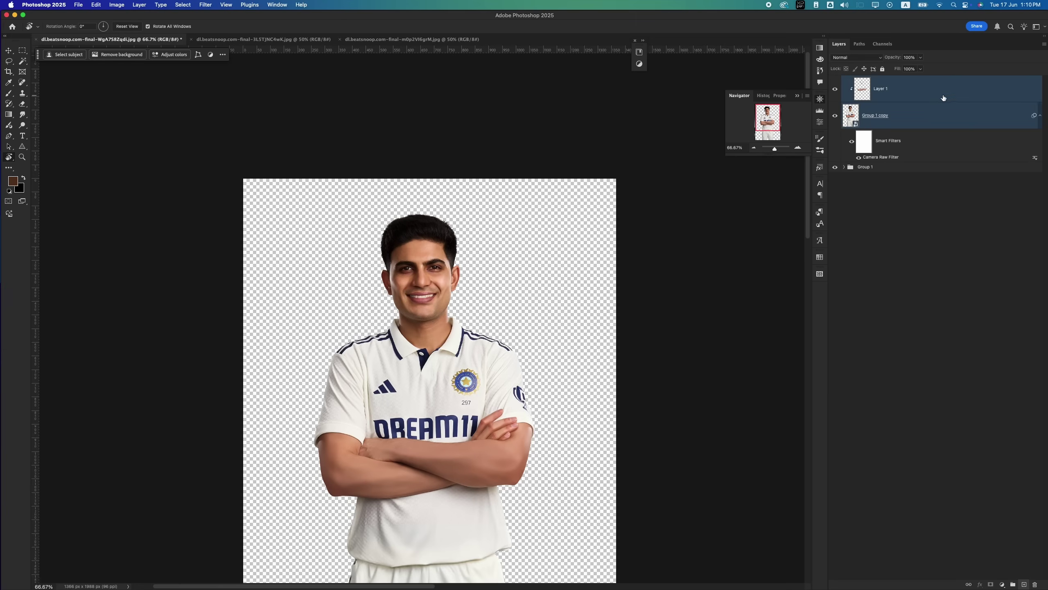
left_click(938, 116)
key("super+j")
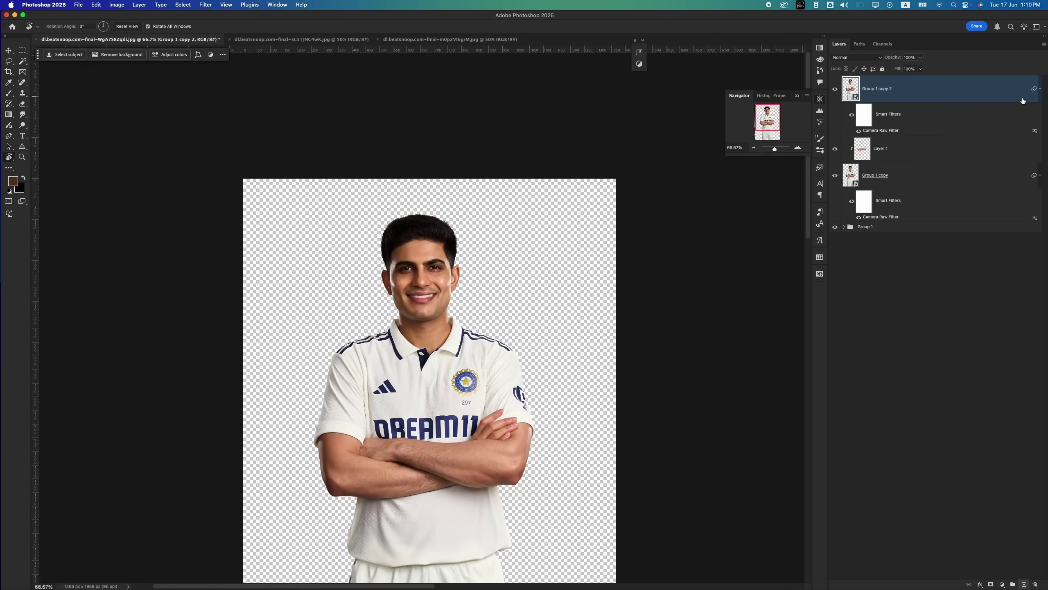
left_click(1039, 89)
left_click(943, 102, "alt")
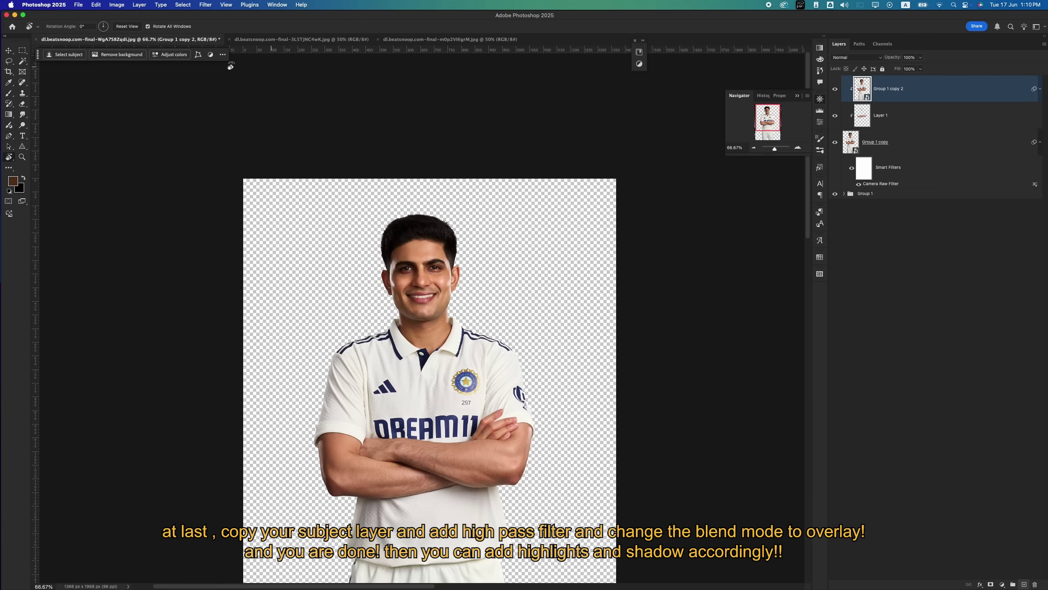
Step: Apply a High Pass filter with a 0.3-pixel radius to the duplicated subject layer
left_click(205, 5)
mouse_move(289, 196)
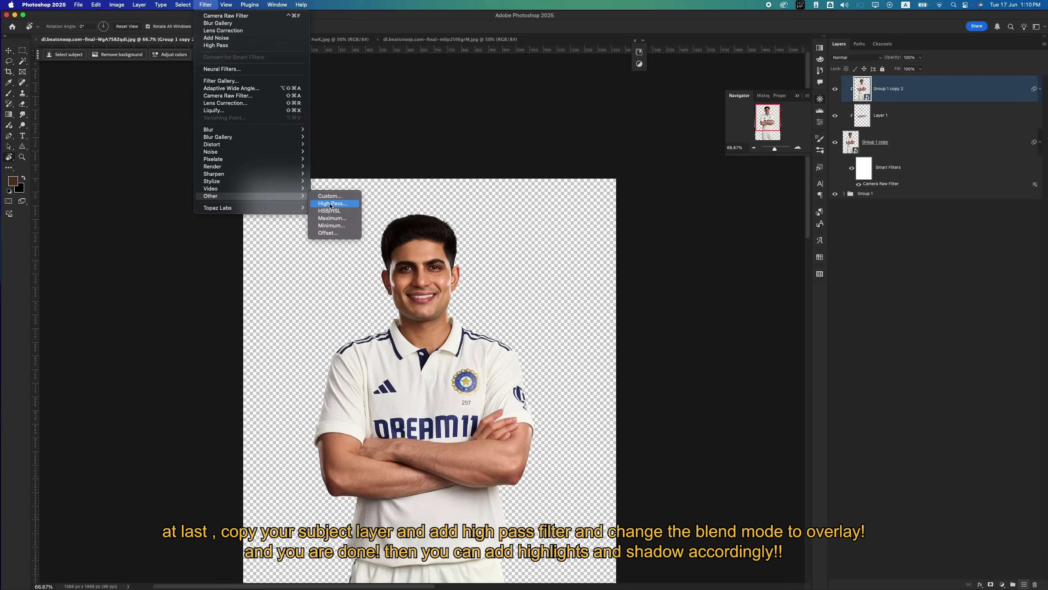
left_click(330, 204)
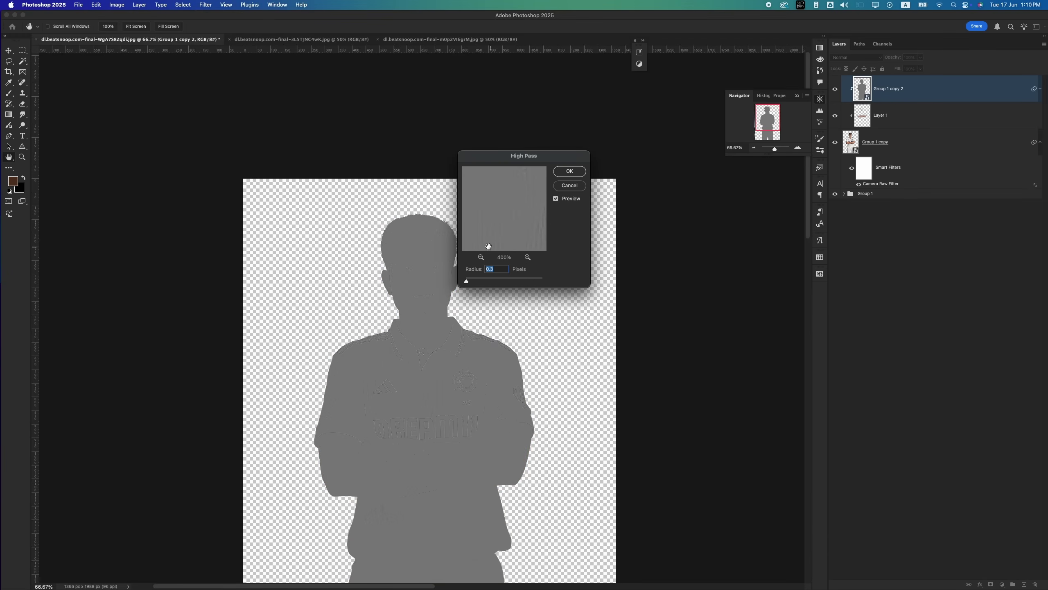
left_click_drag(401, 367, 373, 240)
left_click(345, 332, "super")
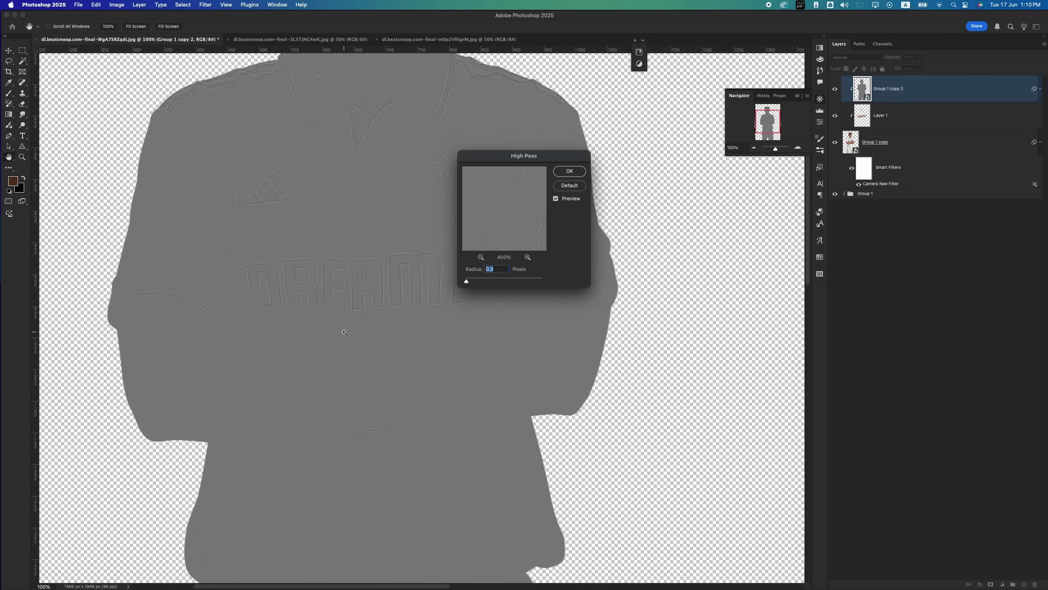
left_click(568, 171)
key("r")
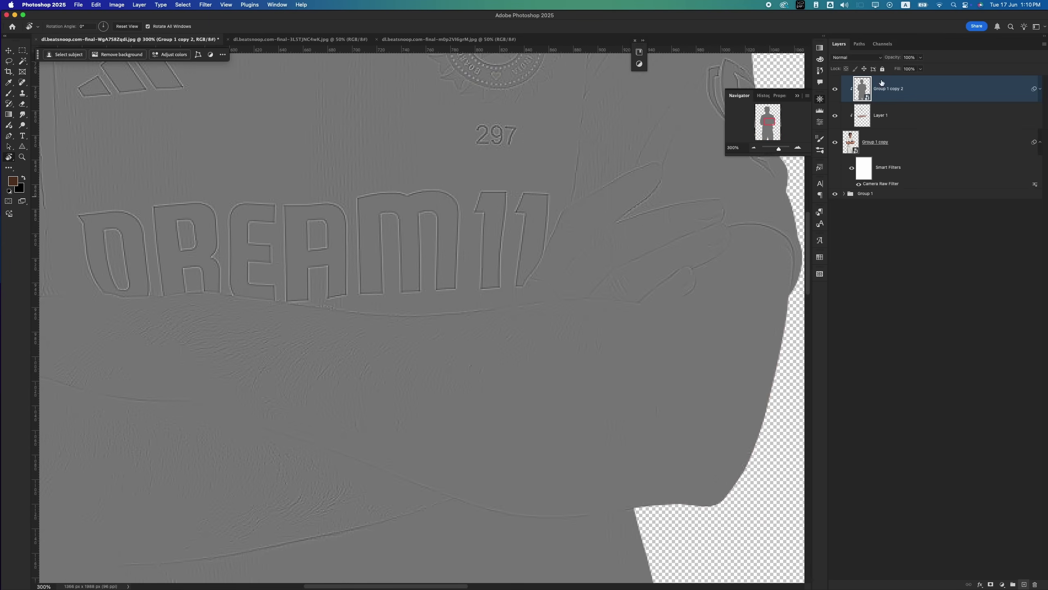
Step: Set the high-pass layer's blend mode to Overlay and add a black layer mask to it
left_click(871, 58)
left_click(858, 181)
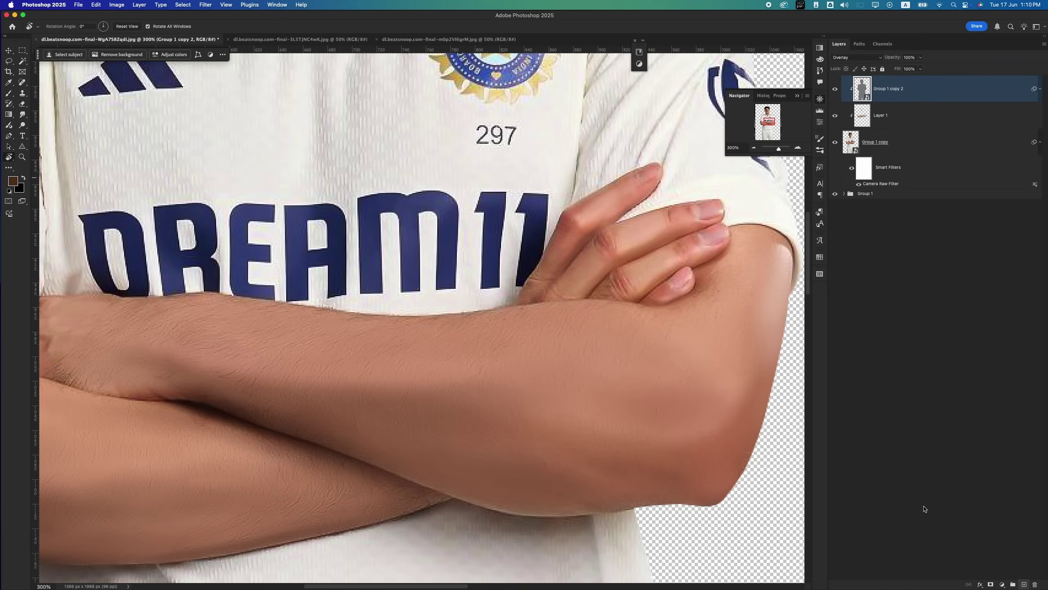
left_click(991, 584, "alt")
Step: Paint white on the mask with a large Soft Round brush to reveal the high-pass detail on the arms and face
left_click_drag(421, 328, 495, 251)
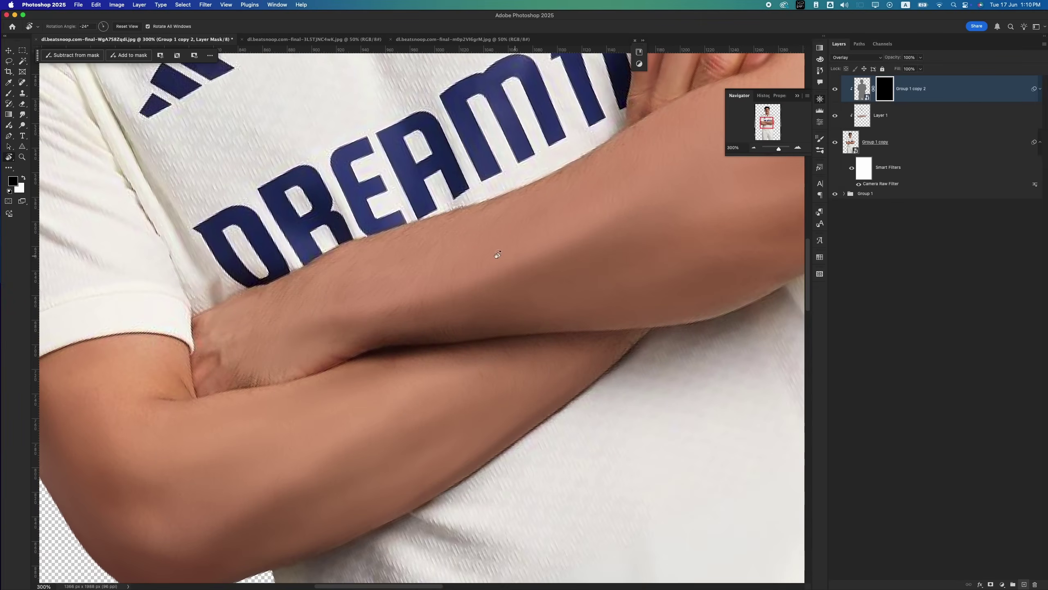
key("b")
right_click(462, 250)
double_click(559, 359)
left_click_drag(199, 451, 337, 336)
key("x")
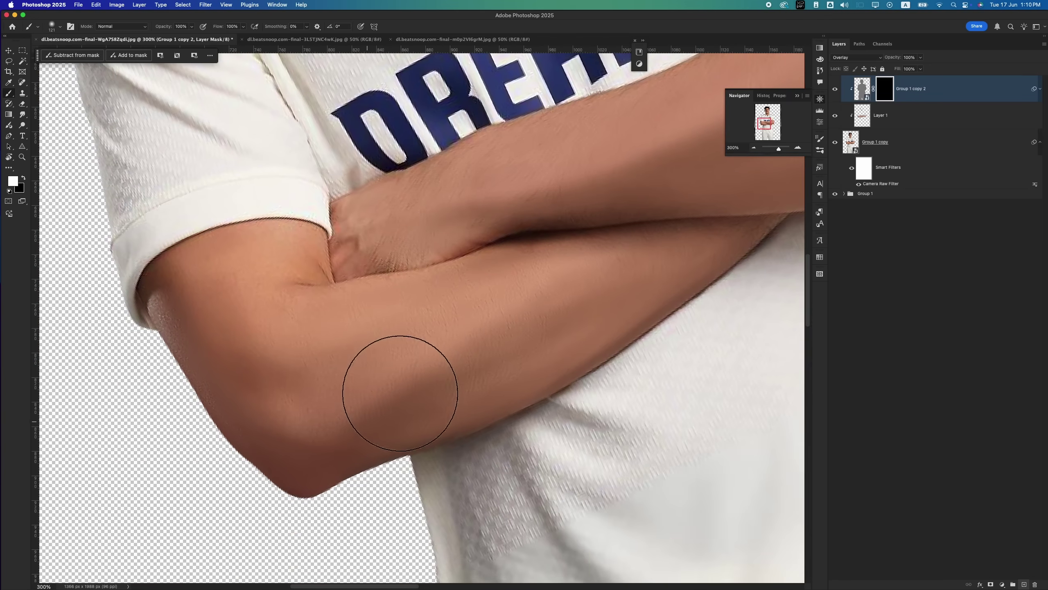
left_click_drag(559, 311, 642, 206)
mouse_move(619, 203)
left_mouse_down()
mouse_move(399, 351)
mouse_move(554, 288)
left_mouse_up()
left_click_drag(539, 321, 420, 441)
mouse_move(675, 241)
left_mouse_down()
mouse_move(575, 262)
mouse_move(565, 204)
mouse_move(510, 408)
left_mouse_up()
left_click_drag(231, 124, 619, 495)
mouse_move(365, 230)
left_mouse_down()
mouse_move(473, 403)
mouse_move(448, 281)
left_mouse_up()
scroll(448, 281, "up", 5)
scroll(448, 281, "left", 3)
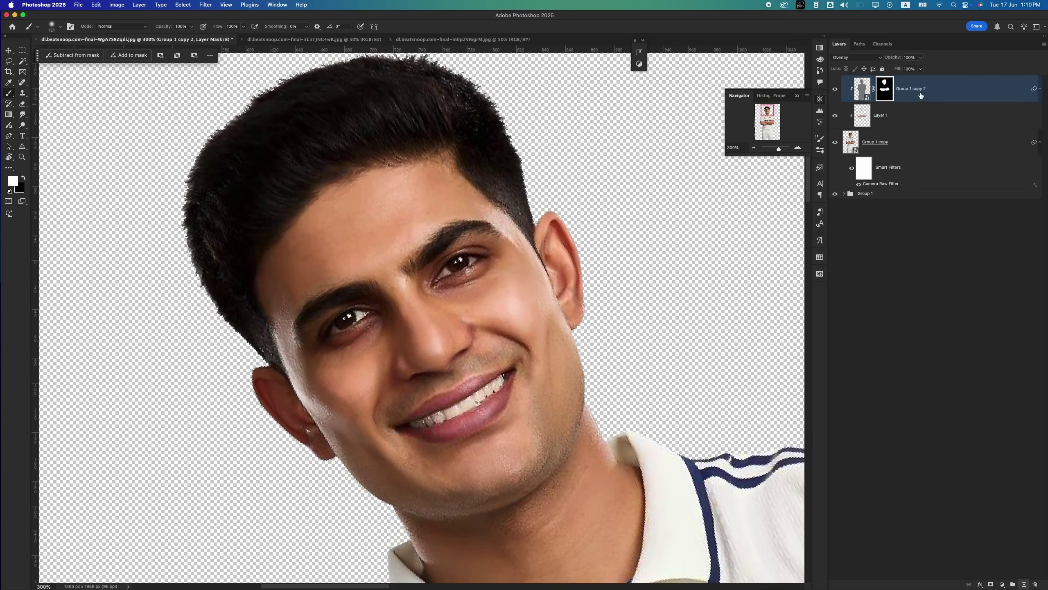
Step: Set the high-pass layer's opacity to 58%
left_click_drag(881, 62, 881, 62)
key("super+minus")
key("super+minus")
key("super+minus")
key("super+minus")
key("r")
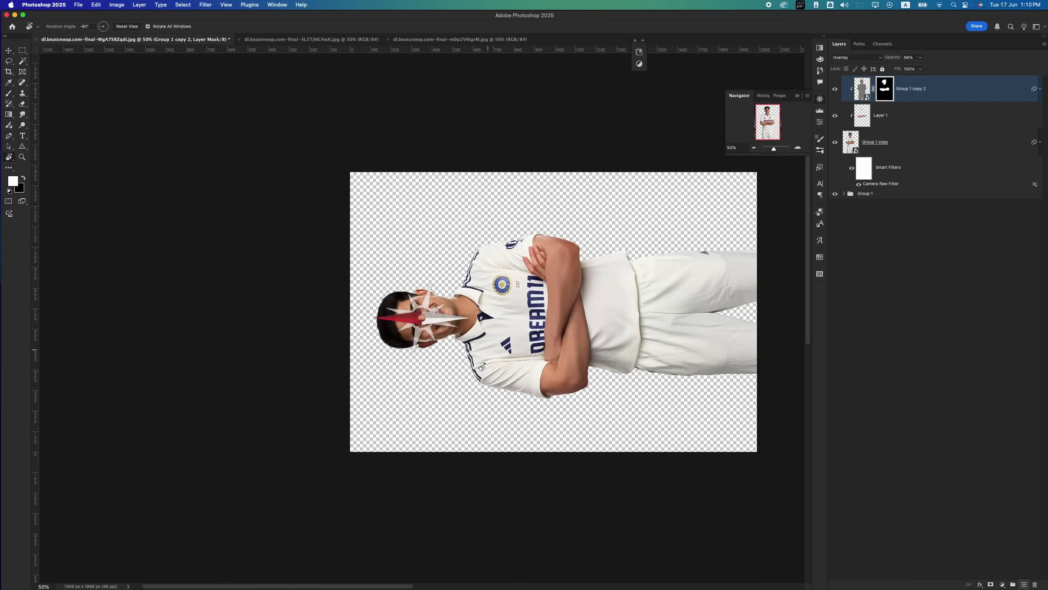